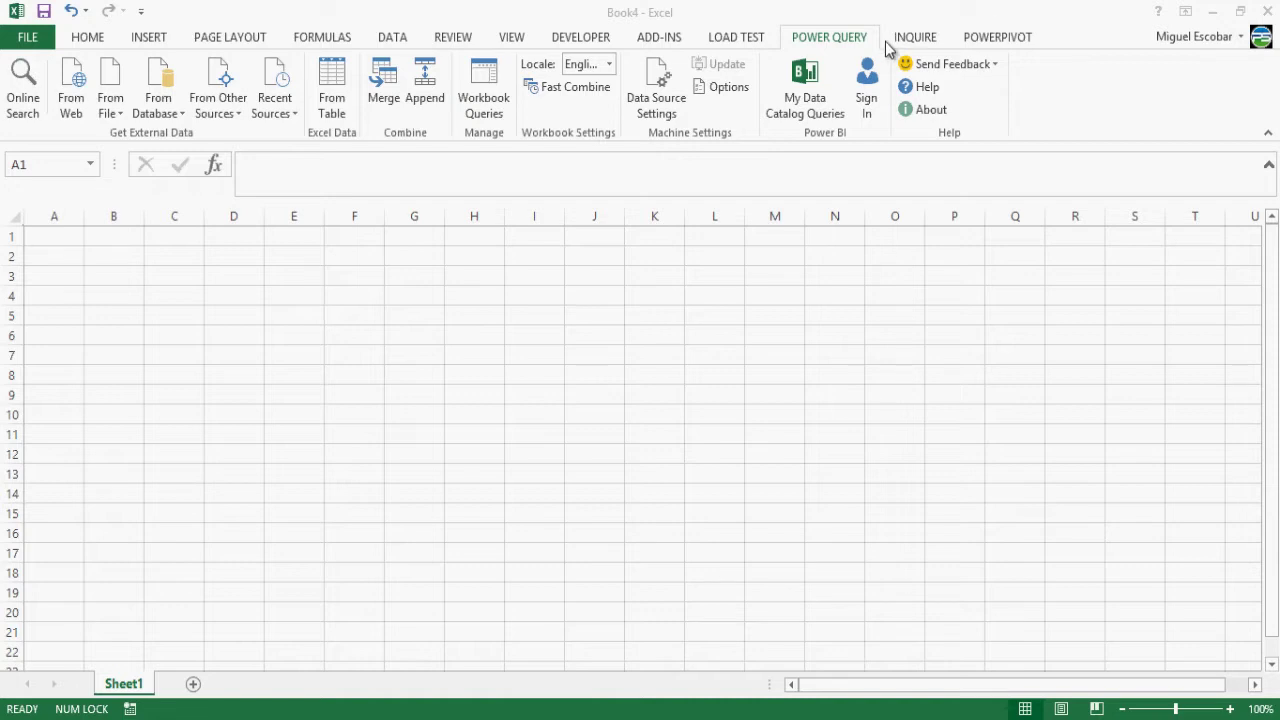
# Import from the folder OneDrive > Public > Example and load its list of 19 files
pyautogui.click(117, 112)
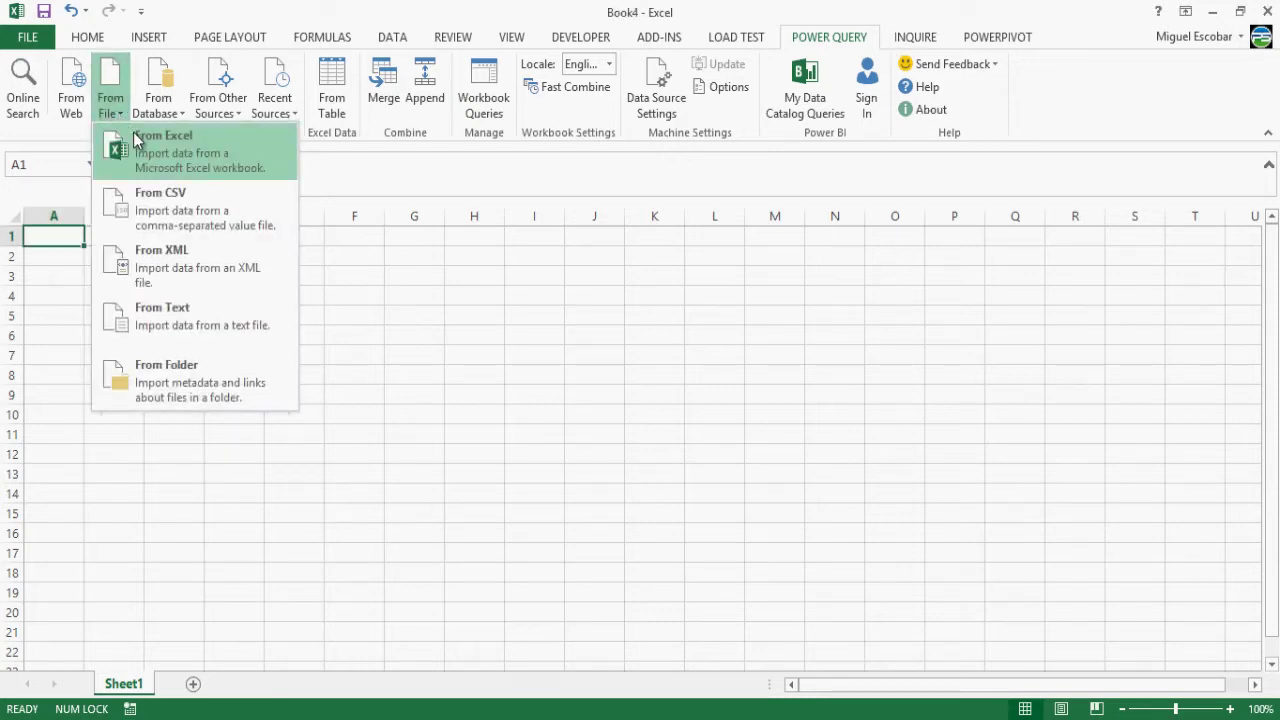
pyautogui.click(230, 377)
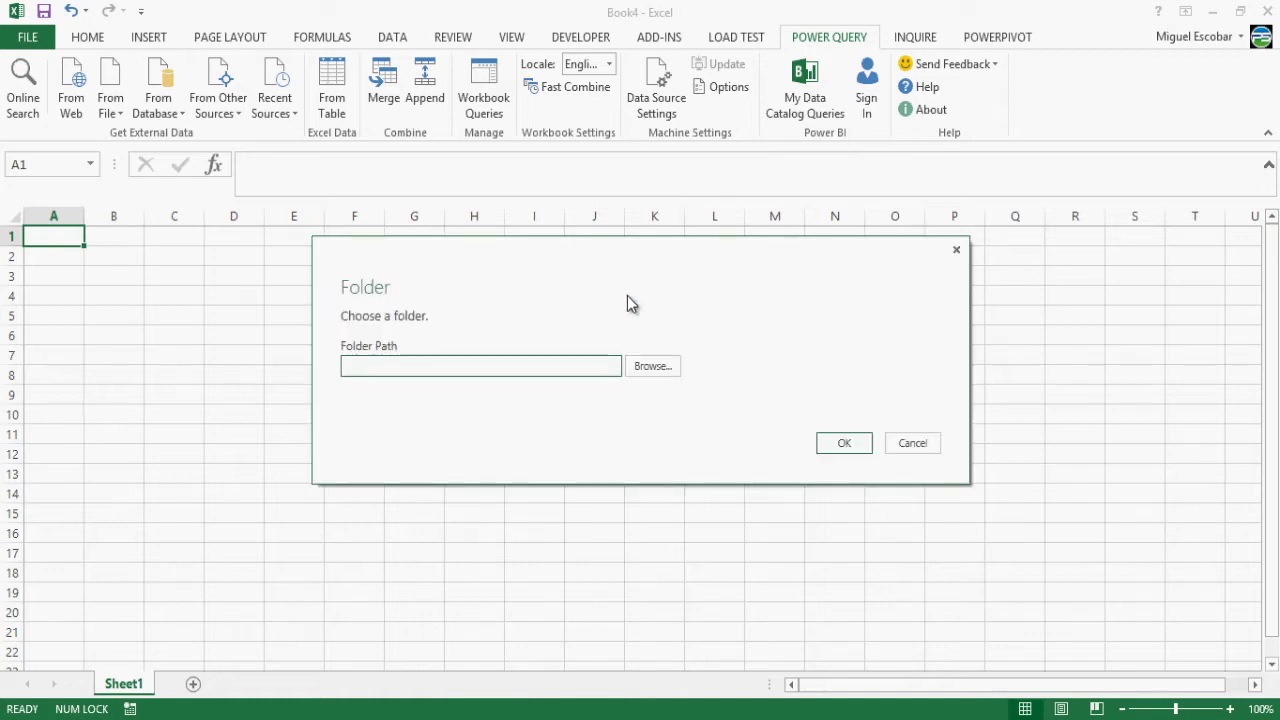
pyautogui.click(650, 368)
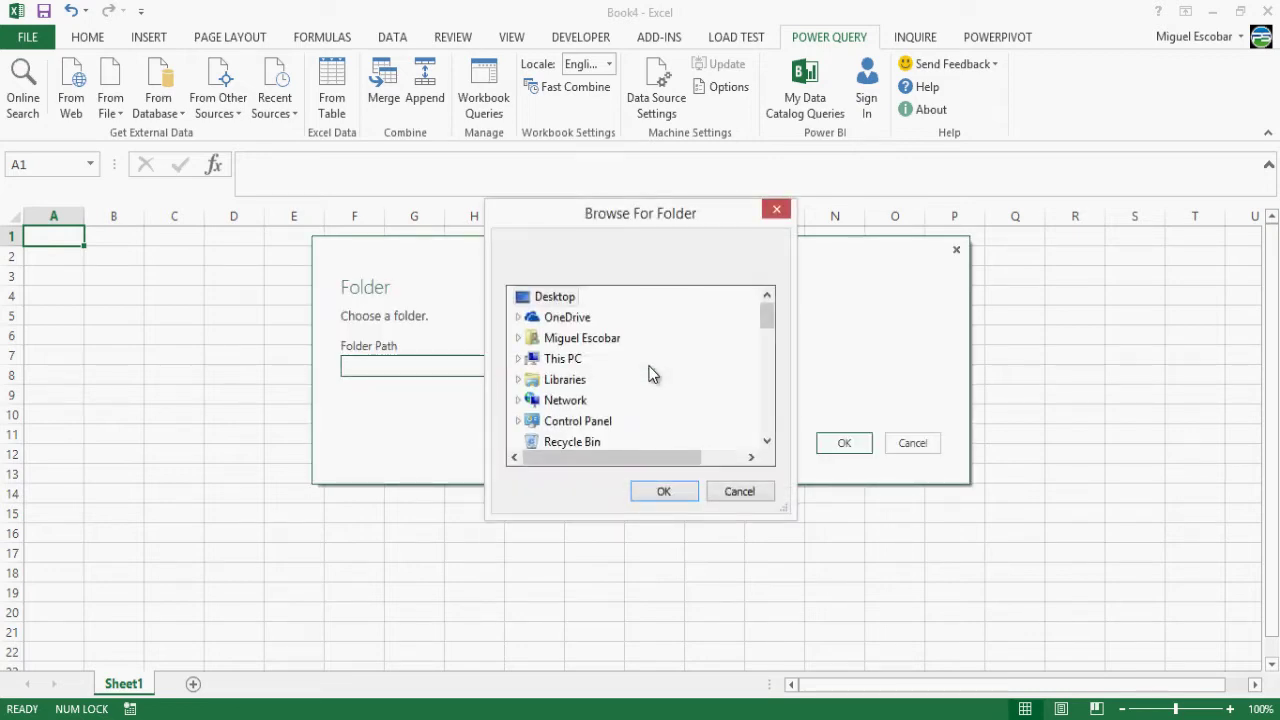
pyautogui.click(518, 317)
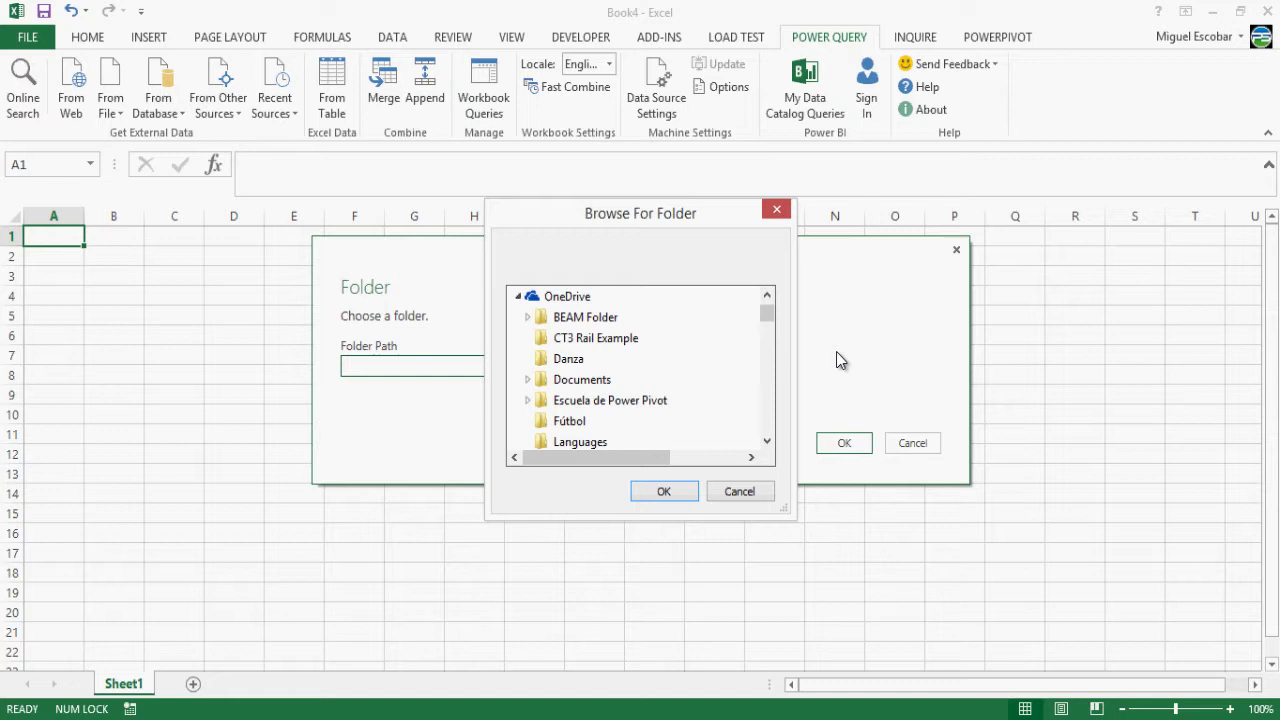
pyautogui.scroll(-4, 772, 355)
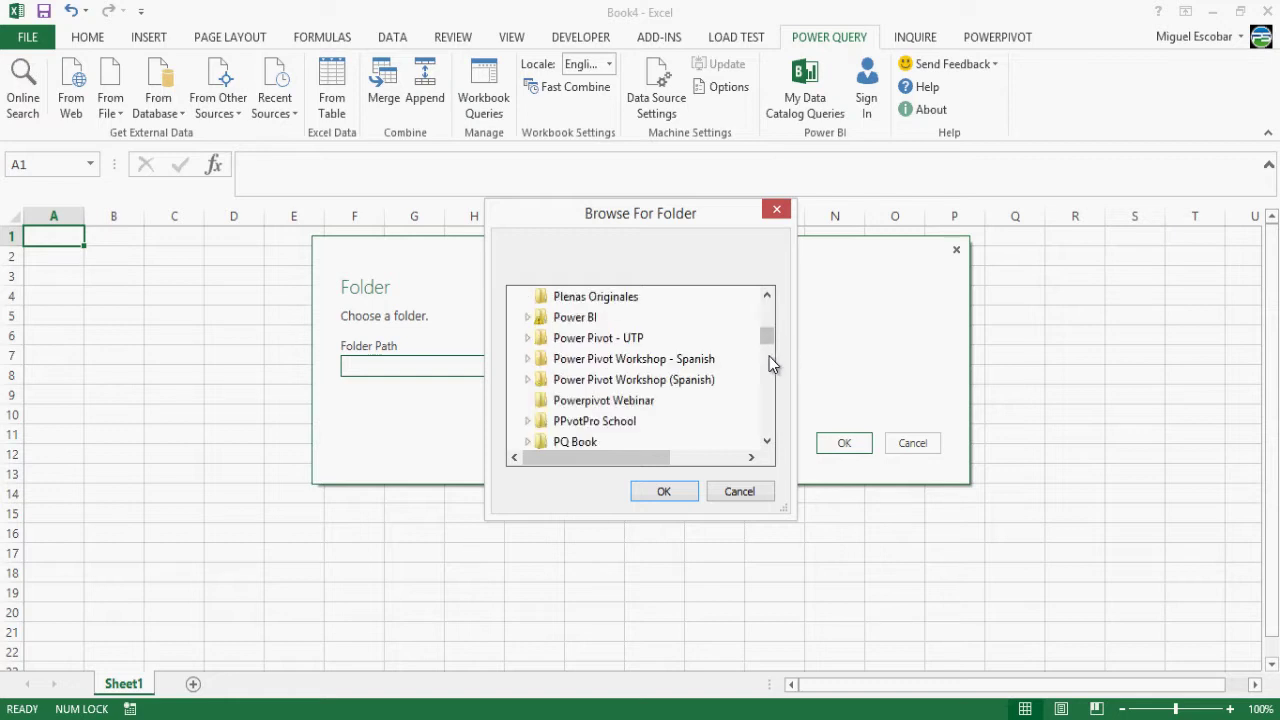
pyautogui.scroll(-2, 769, 360)
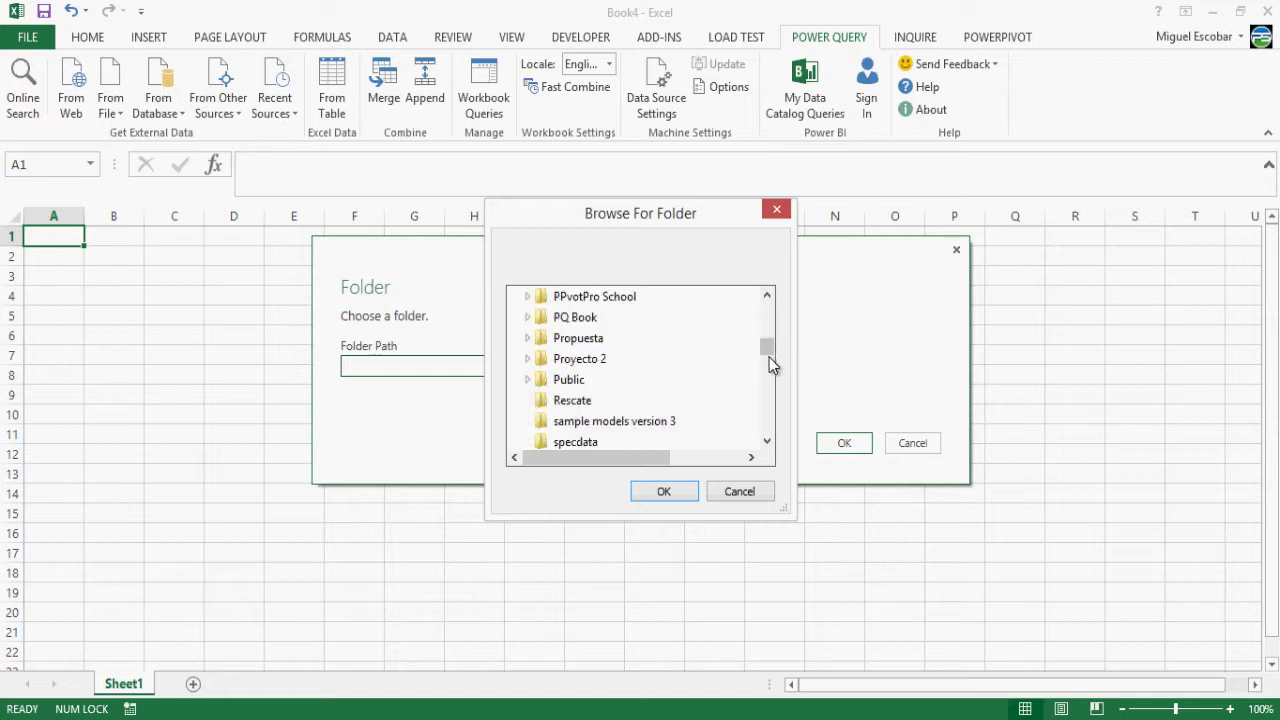
pyautogui.click(527, 379)
pyautogui.click(580, 382)
pyautogui.click(656, 486)
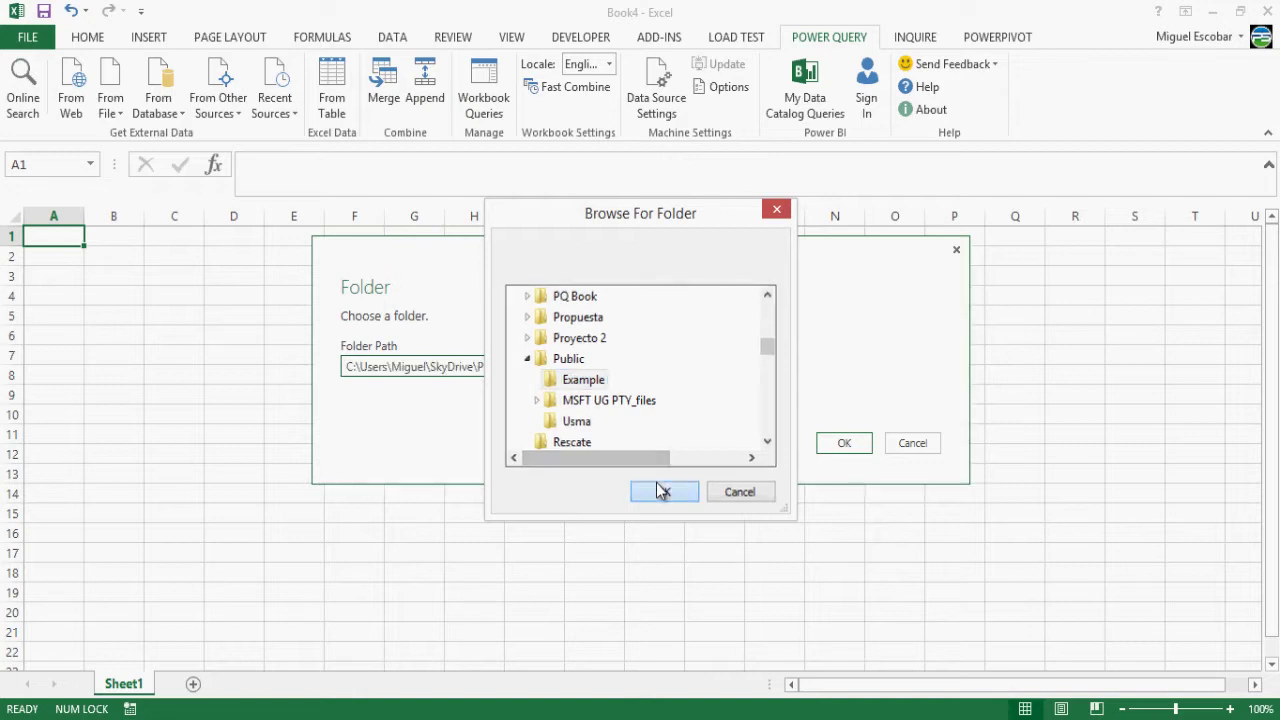
pyautogui.click(838, 450)
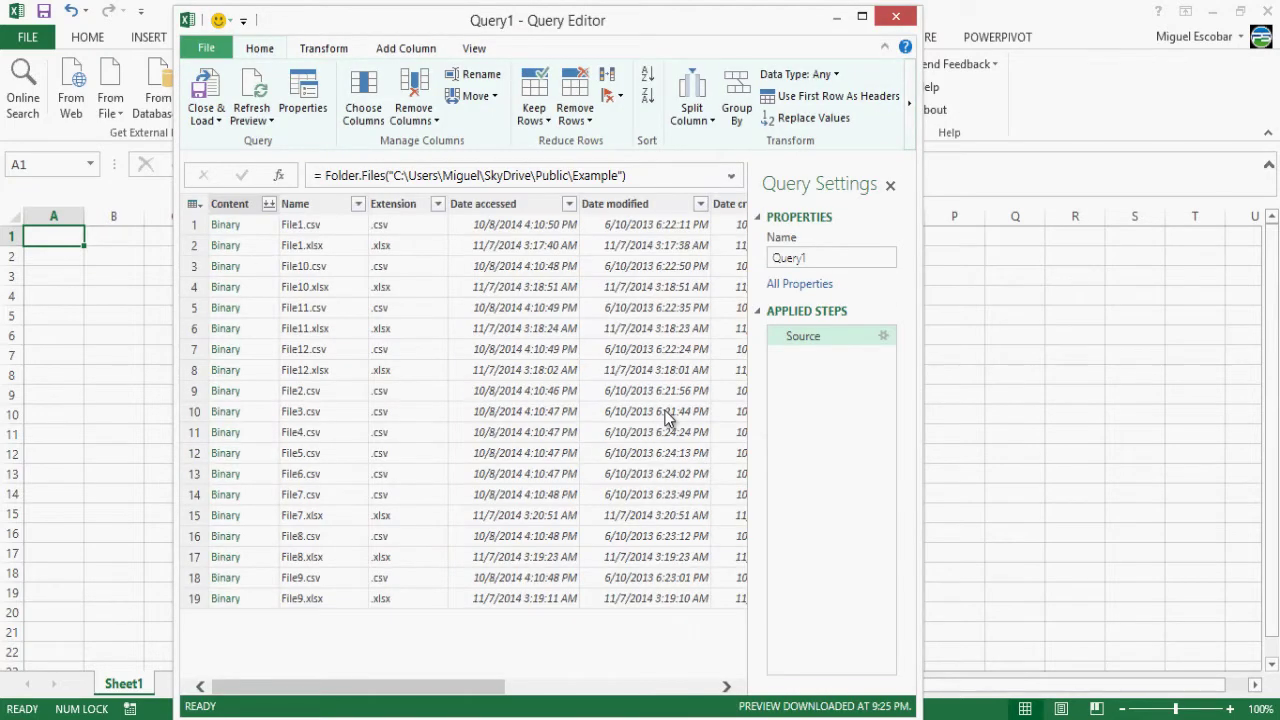
# Filter the Extension column to keep only the .csv files
pyautogui.click(437, 204)
pyautogui.click(488, 395)
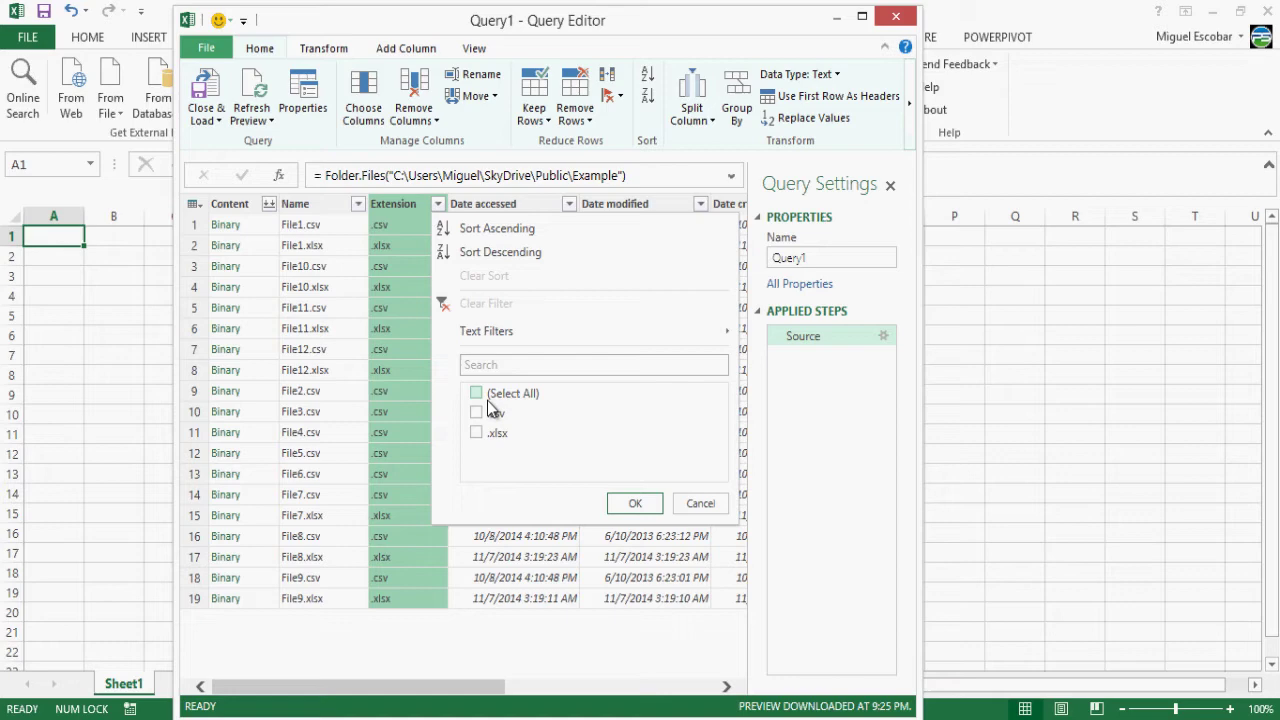
pyautogui.click(490, 414)
pyautogui.click(626, 510)
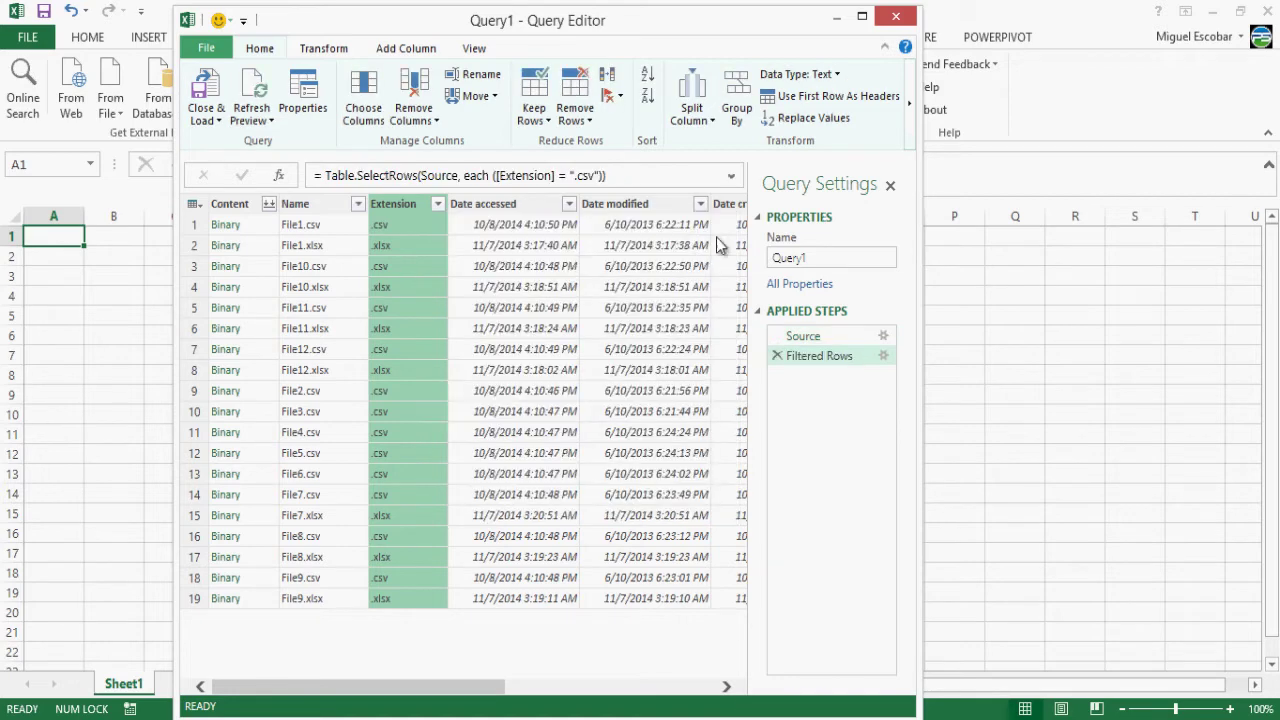
# Maximize the Query Editor and preview the content of File1.csv
pyautogui.click(862, 16)
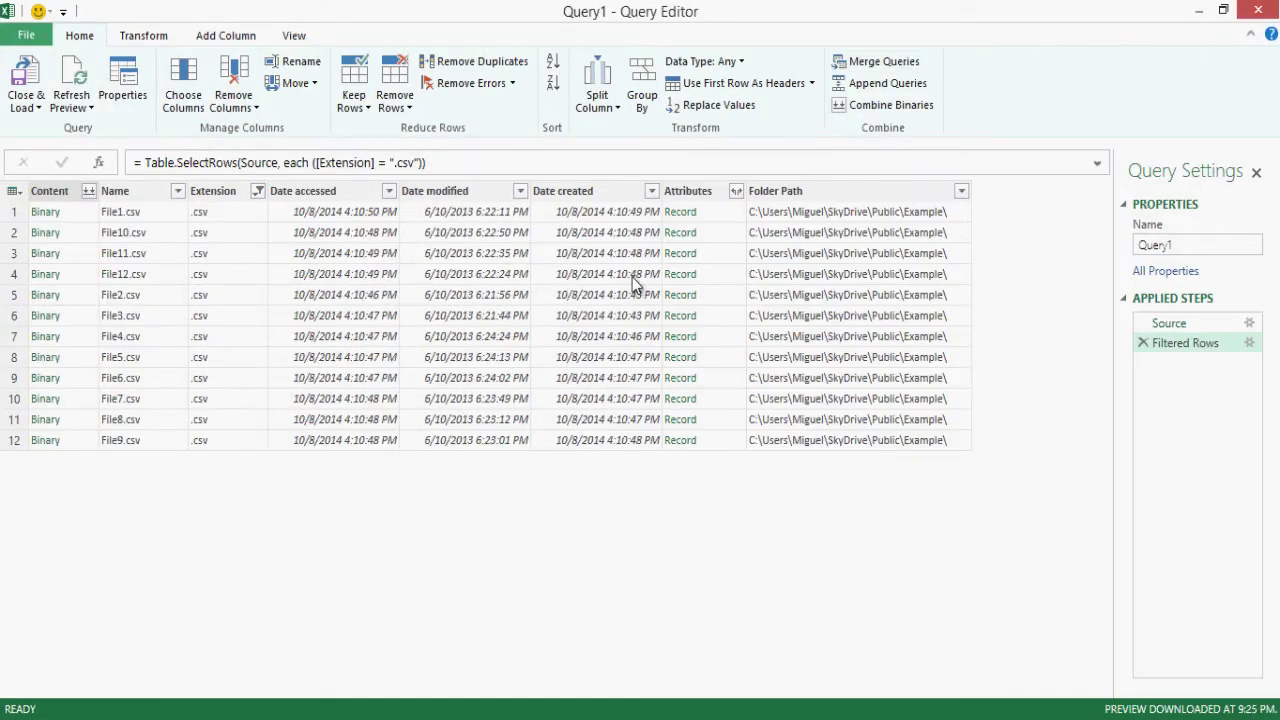
pyautogui.click(812, 192)
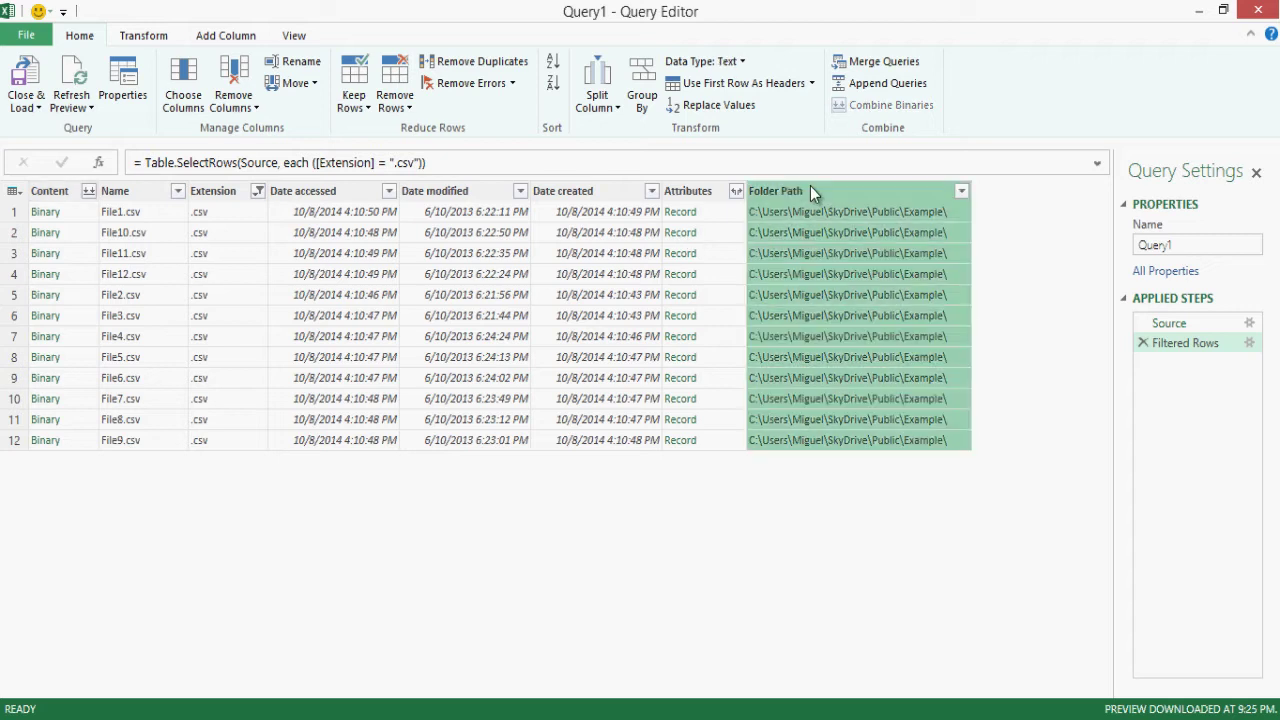
pyautogui.click(222, 200)
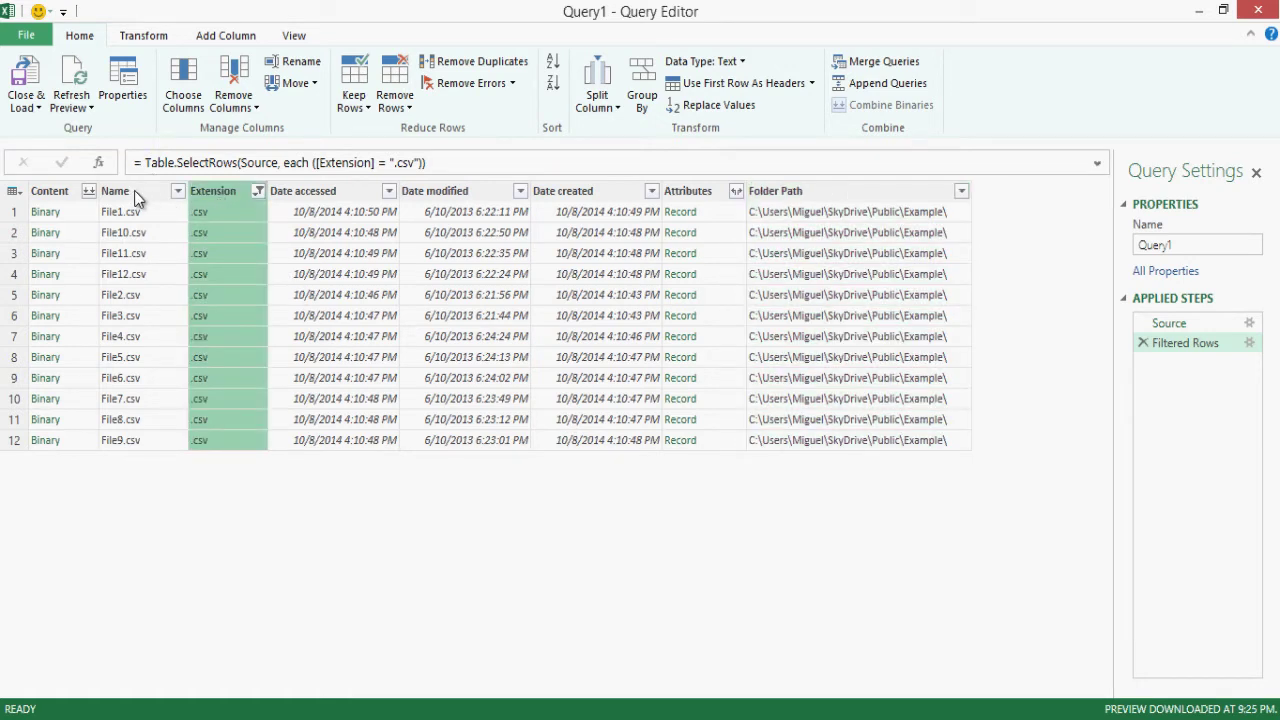
pyautogui.click(62, 210)
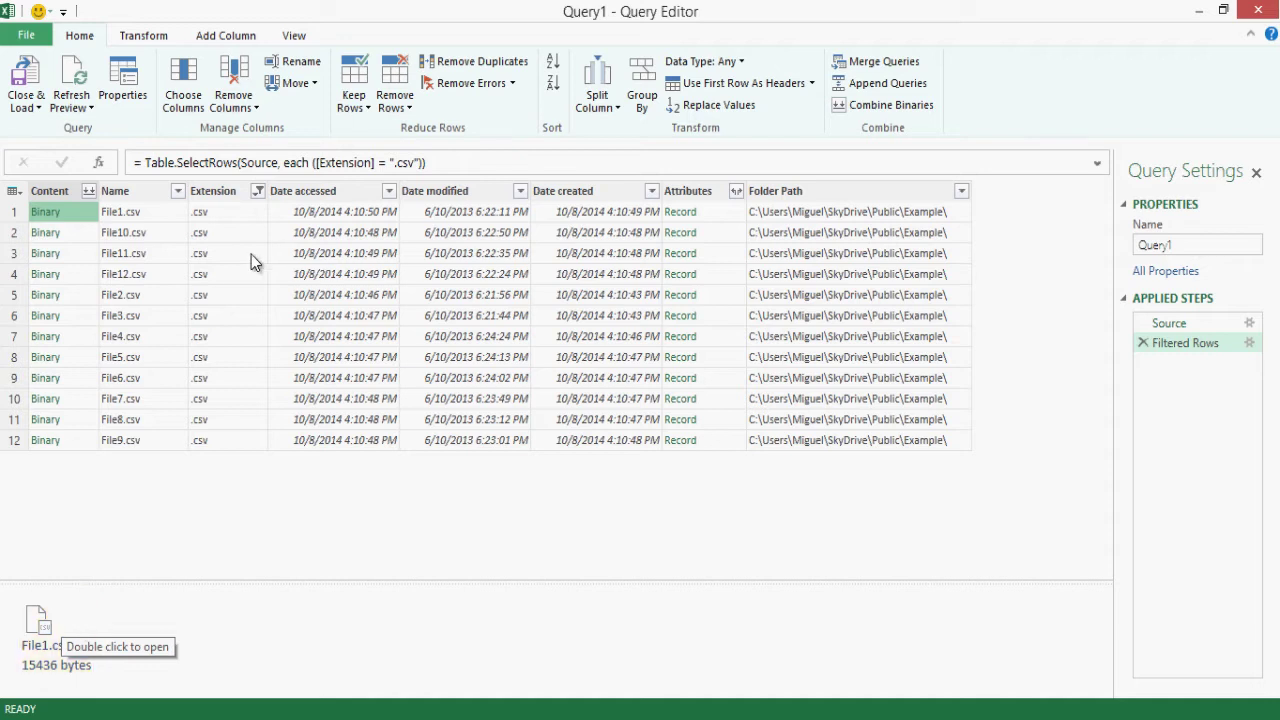
# Select the Content and Name columns and remove all other columns
pyautogui.click(216, 191)
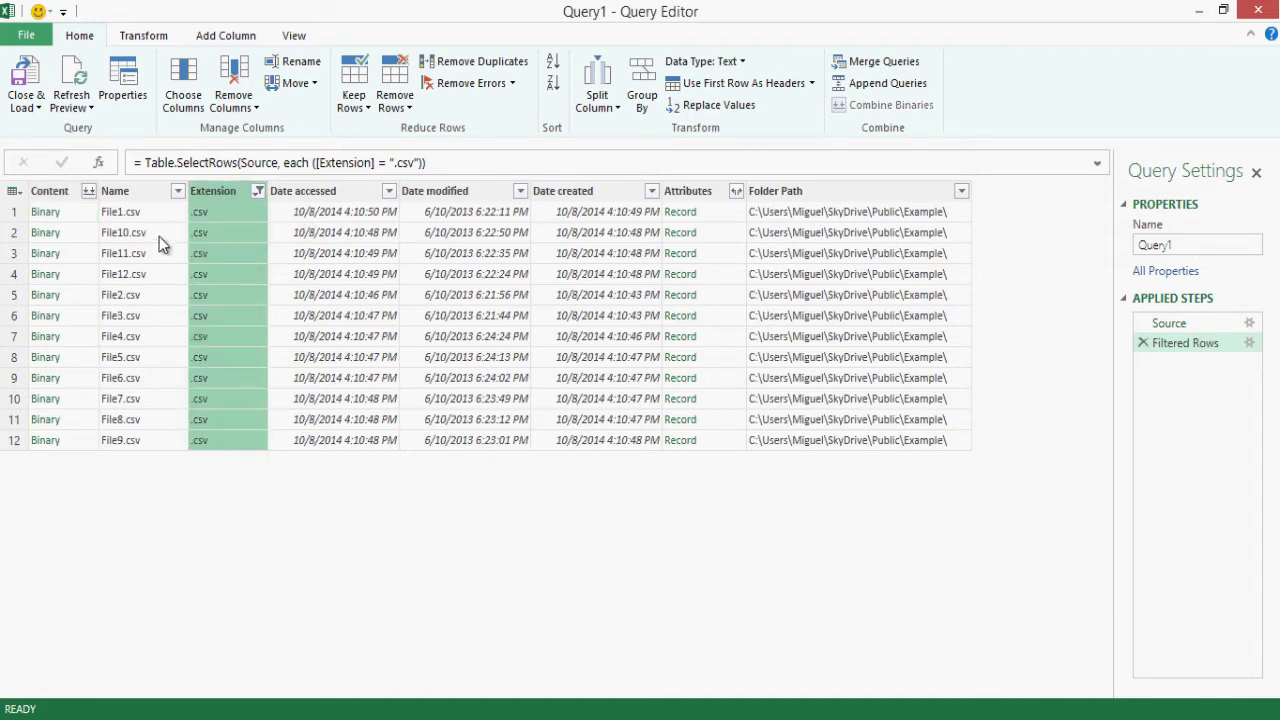
pyautogui.click(142, 193)
pyautogui.keyDown('ctrl'); pyautogui.click(55, 191); pyautogui.keyUp('ctrl')
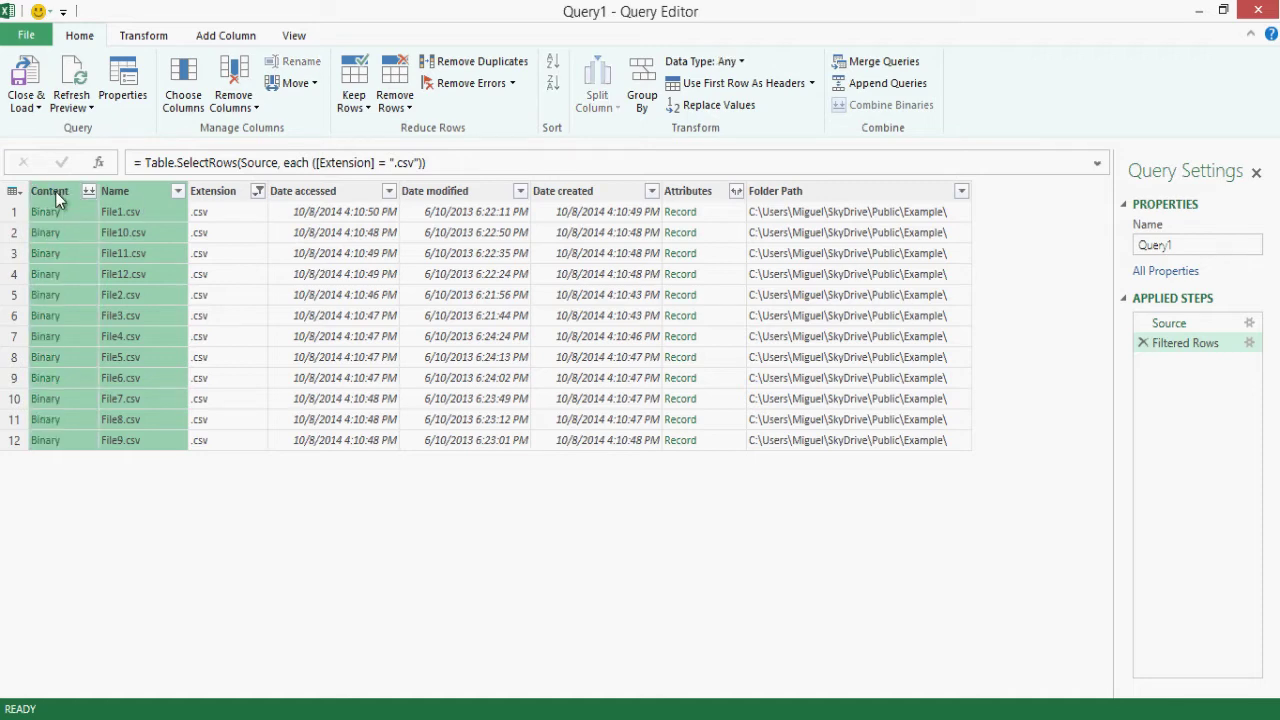
pyautogui.rightClick(55, 191)
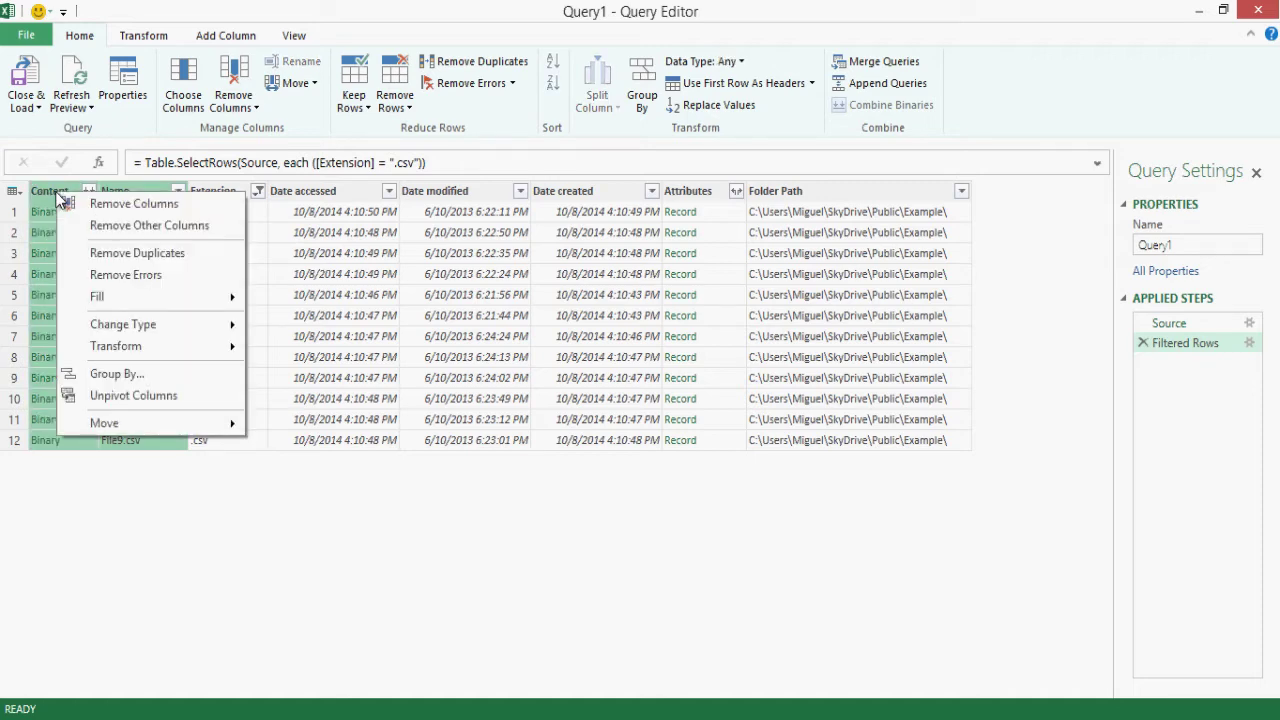
pyautogui.click(100, 230)
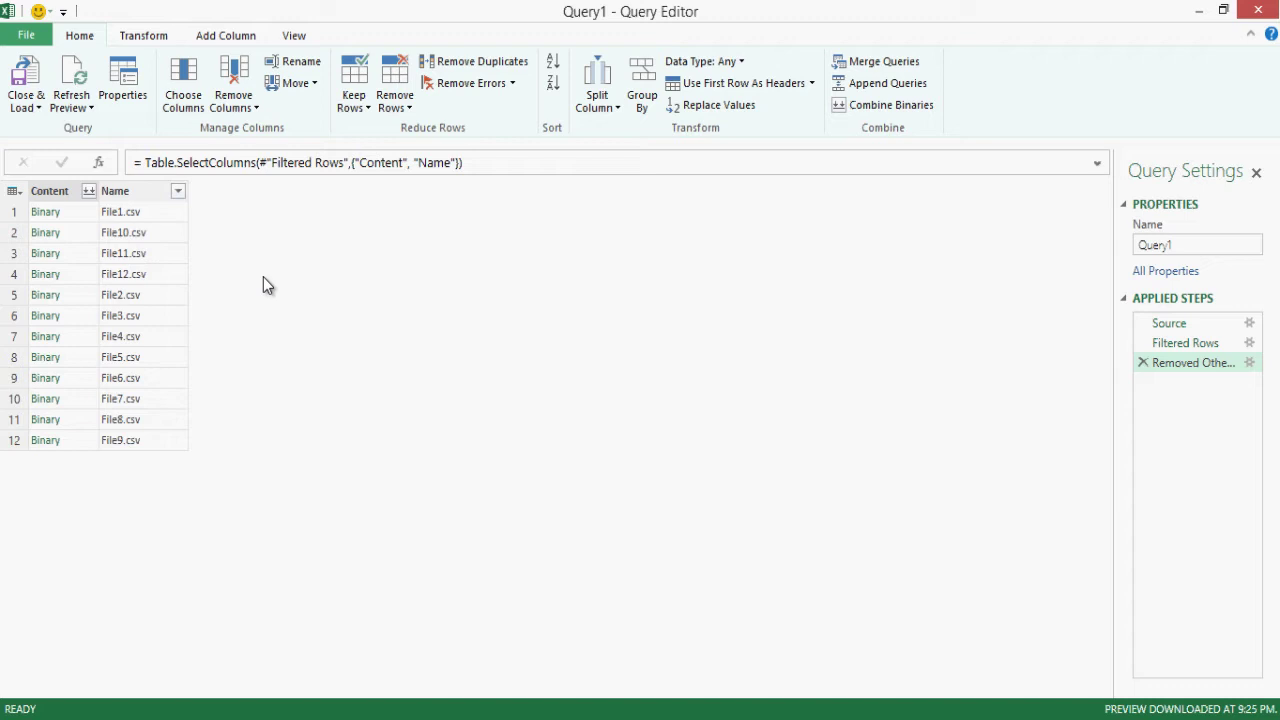
pyautogui.click(141, 219)
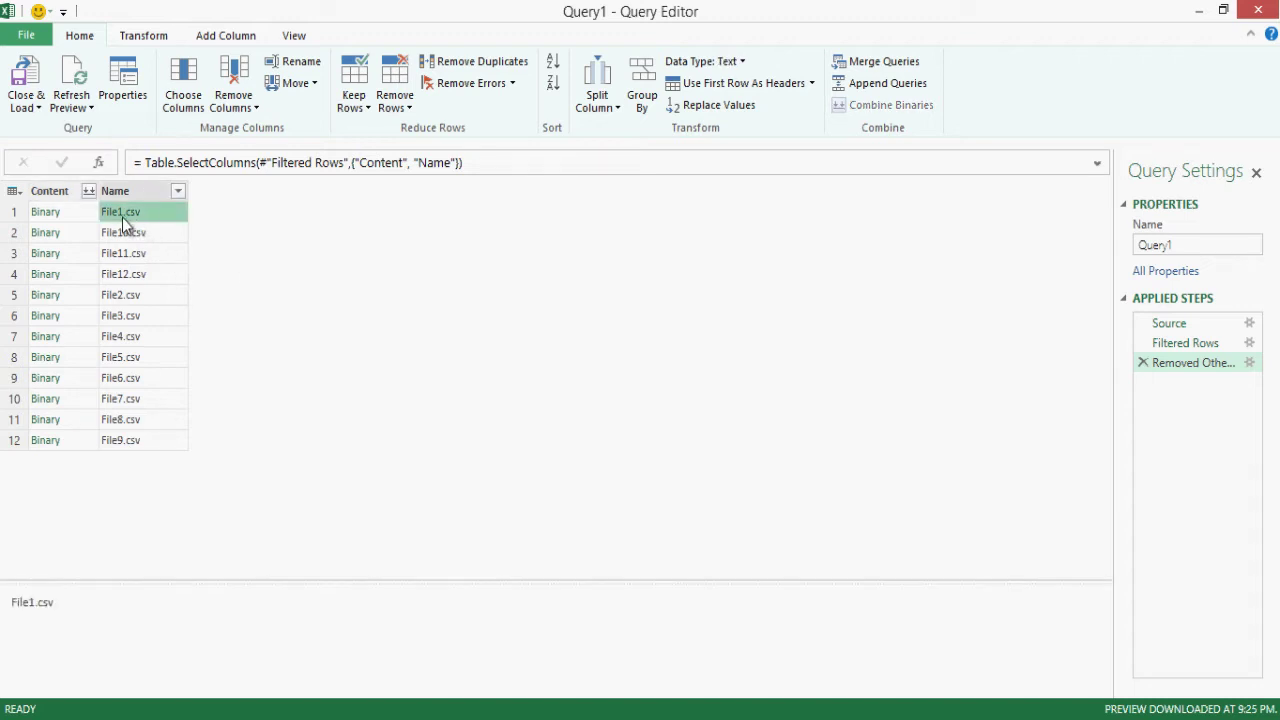
pyautogui.click(238, 37)
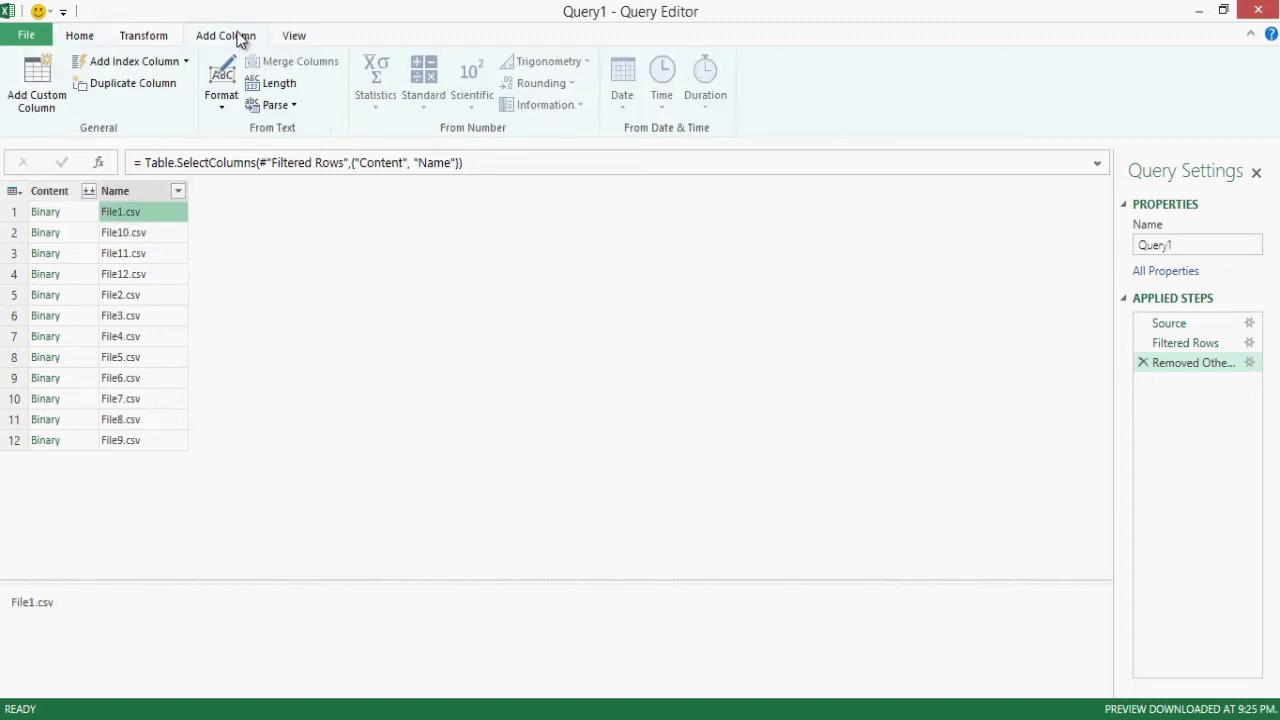
# Add a Custom column with formula Csv.Document([Content]), then preview File1.csv's parsed table
pyautogui.click(43, 93)
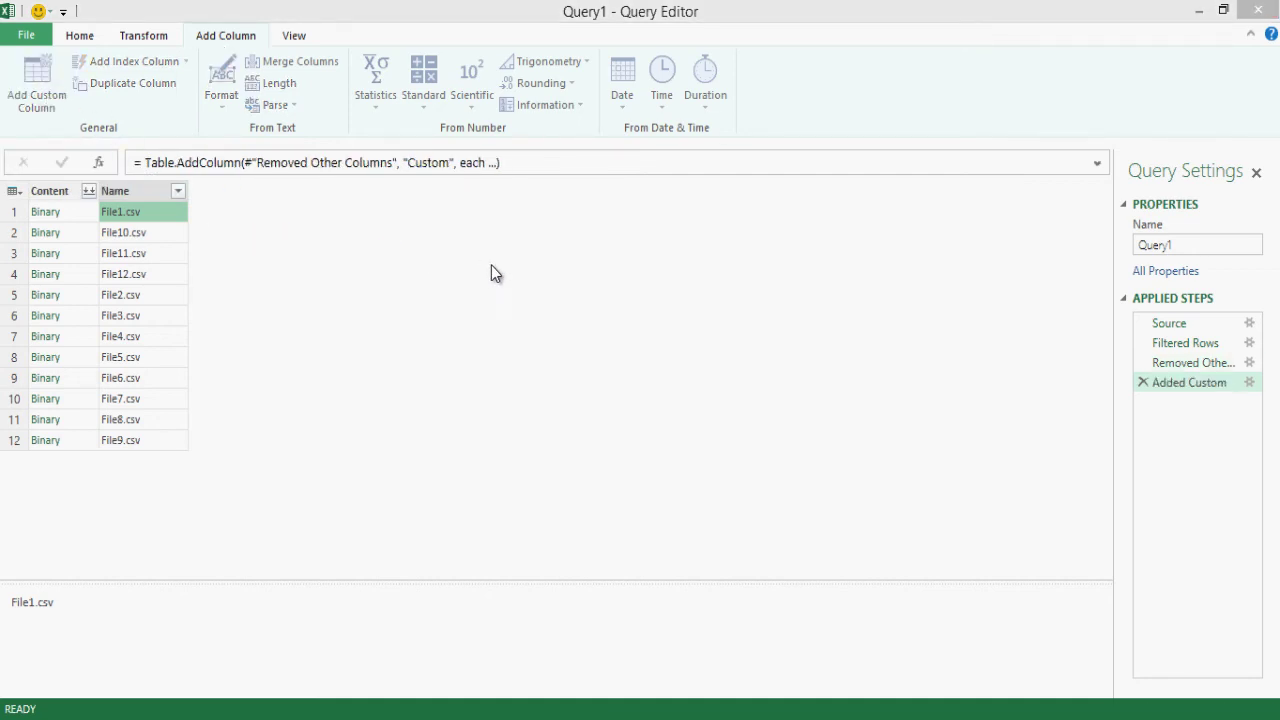
pyautogui.click(498, 326)
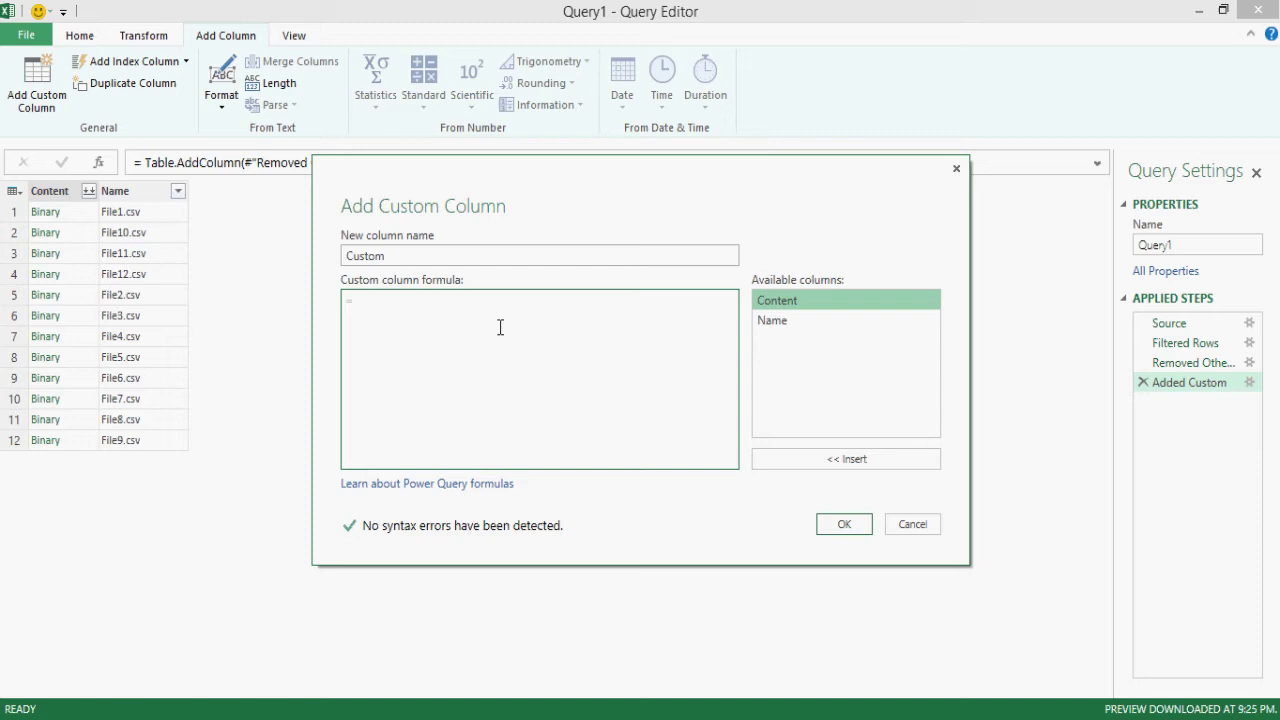
pyautogui.write('Csv.Document(')
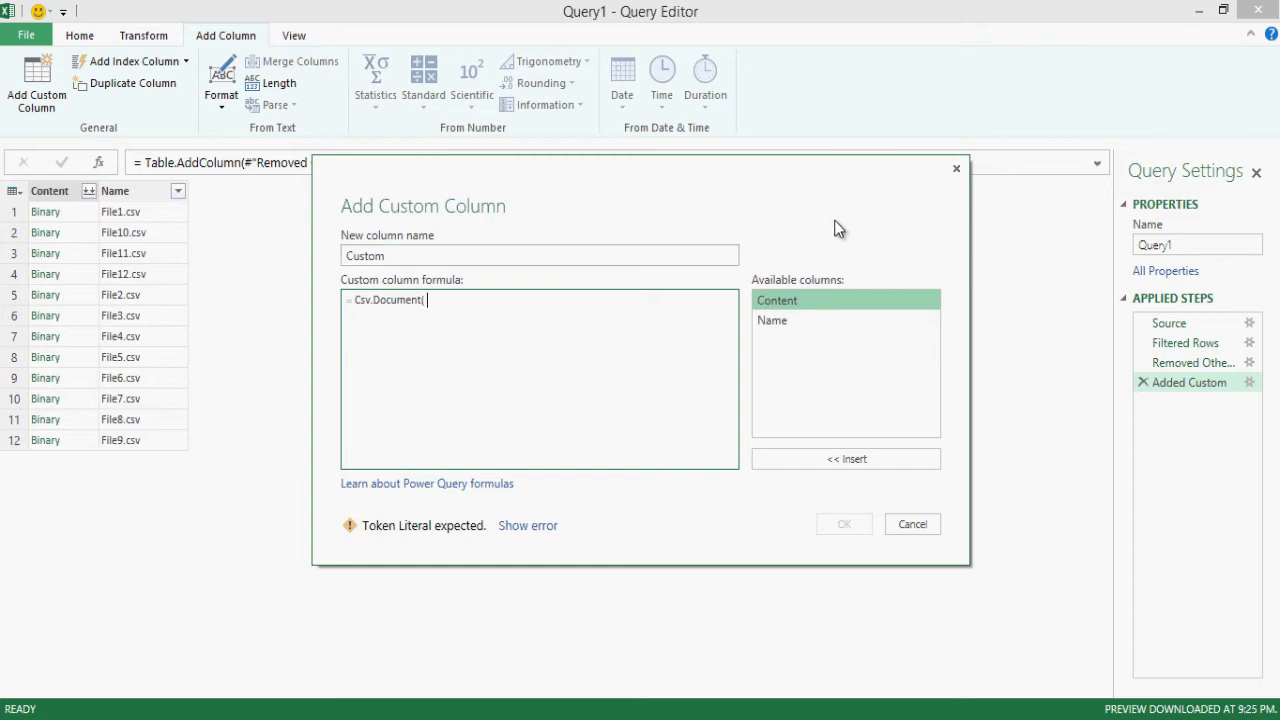
pyautogui.doubleClick(794, 298)
pyautogui.write(')')
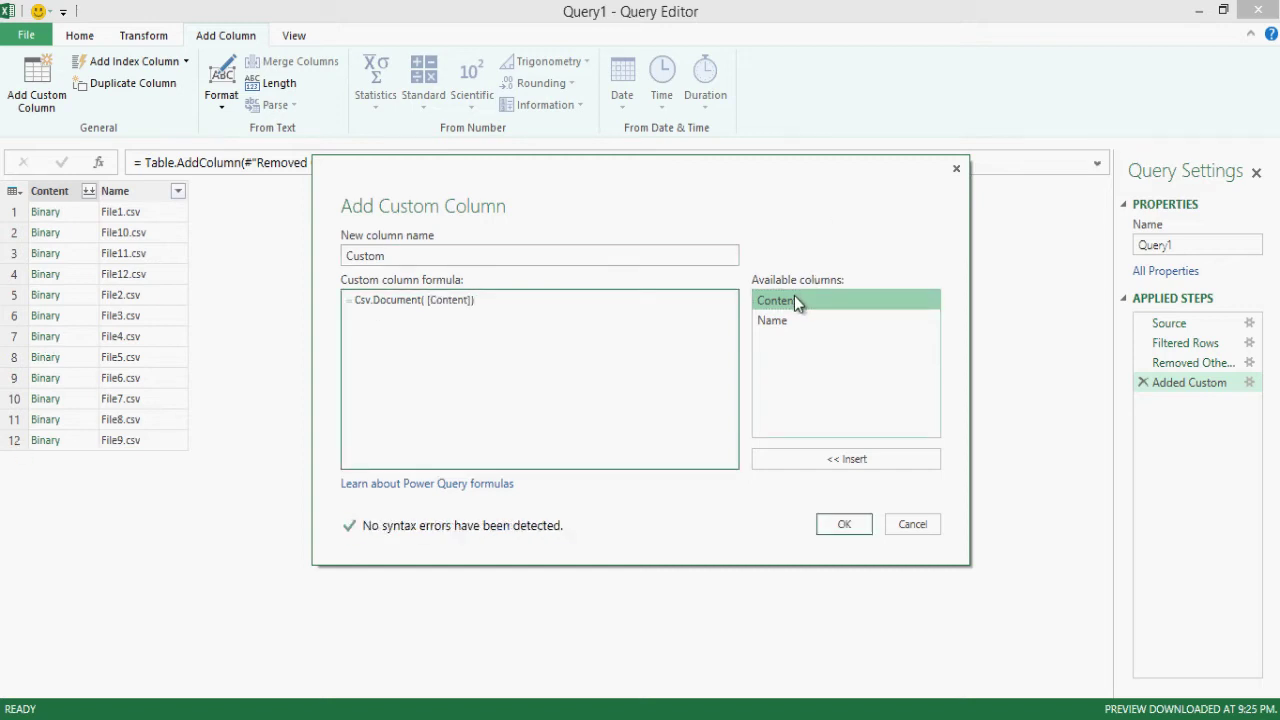
pyautogui.click(843, 525)
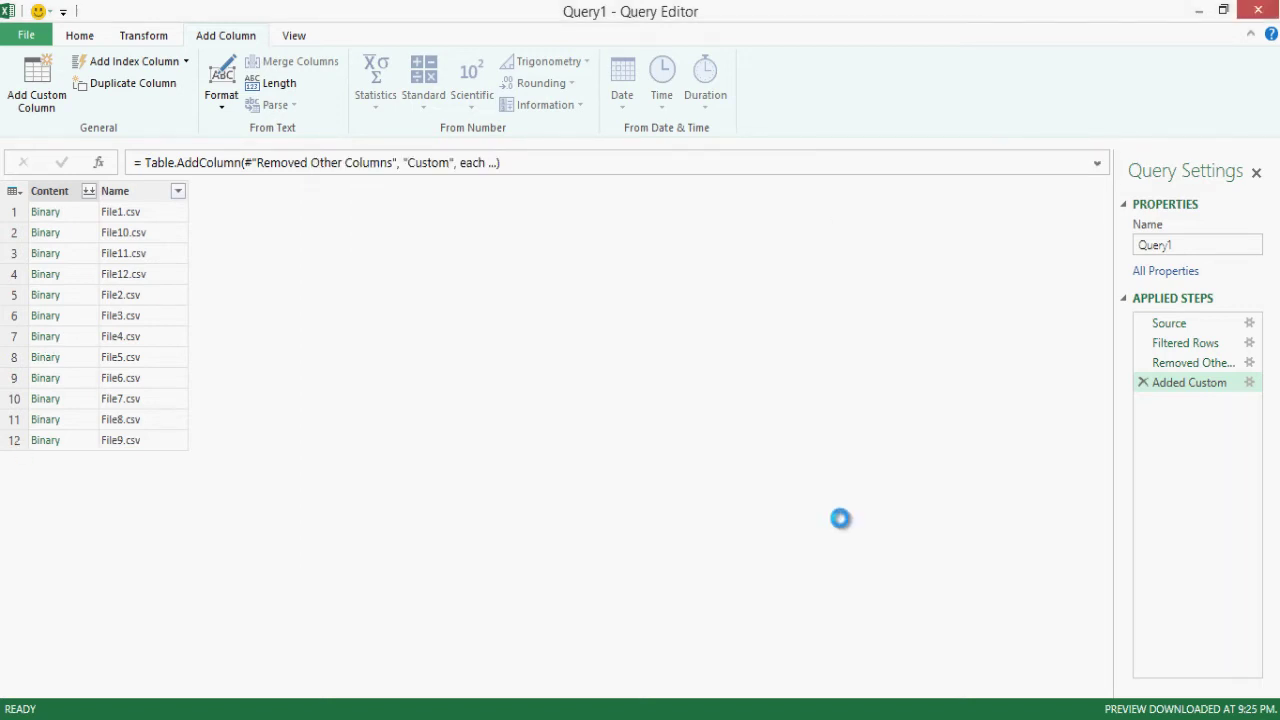
pyautogui.click(232, 215)
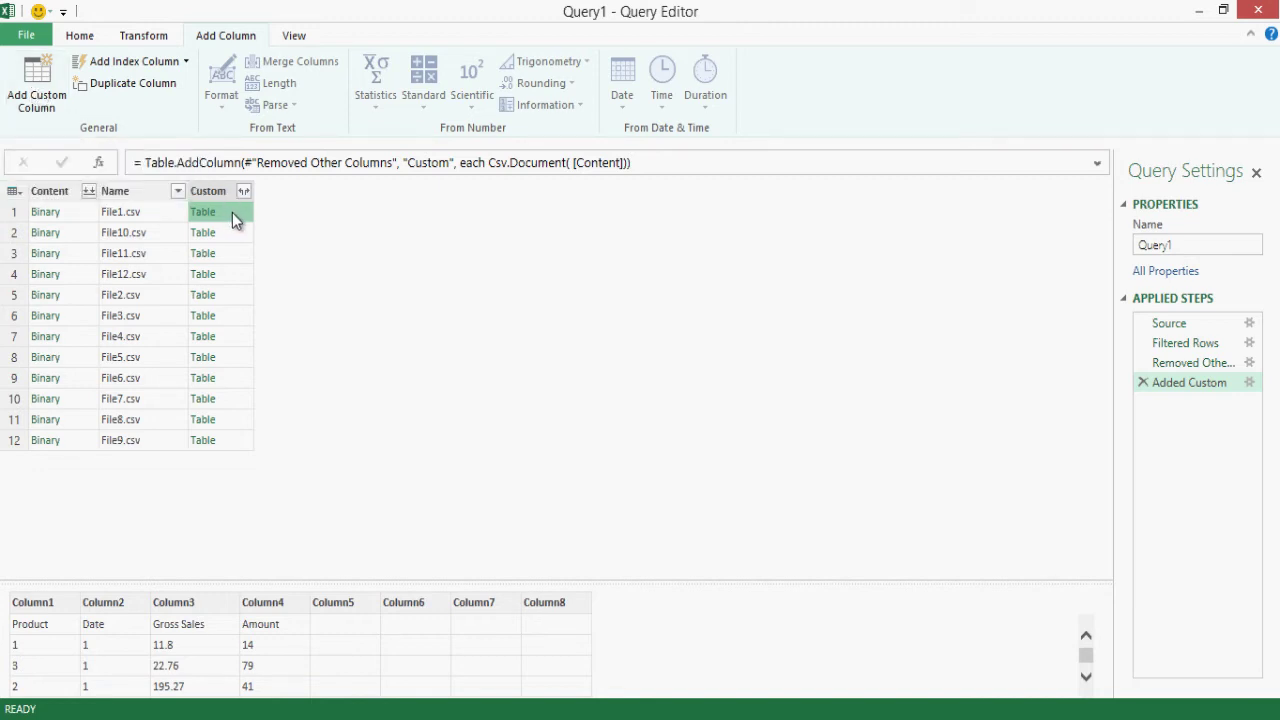
# Add a Custom.1 column with formula Table.PromoteHeaders([Custom])
pyautogui.click(40, 95)
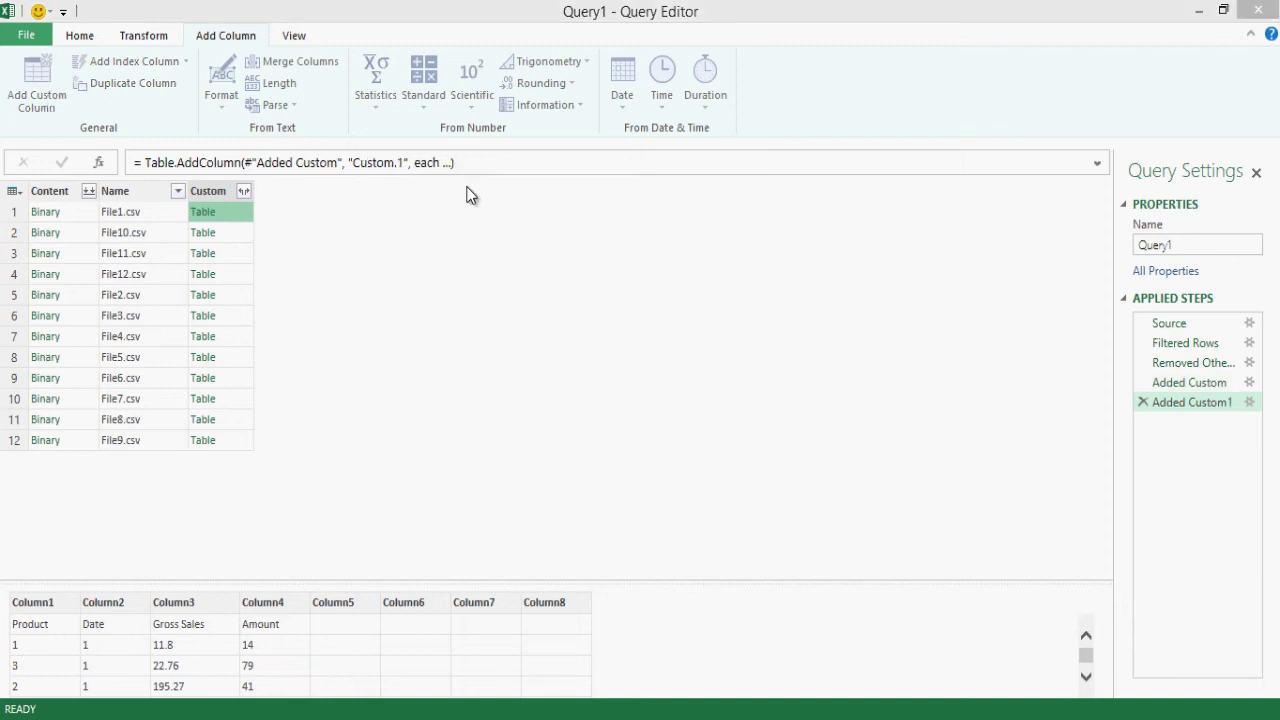
pyautogui.click(445, 309)
pyautogui.write('Table')
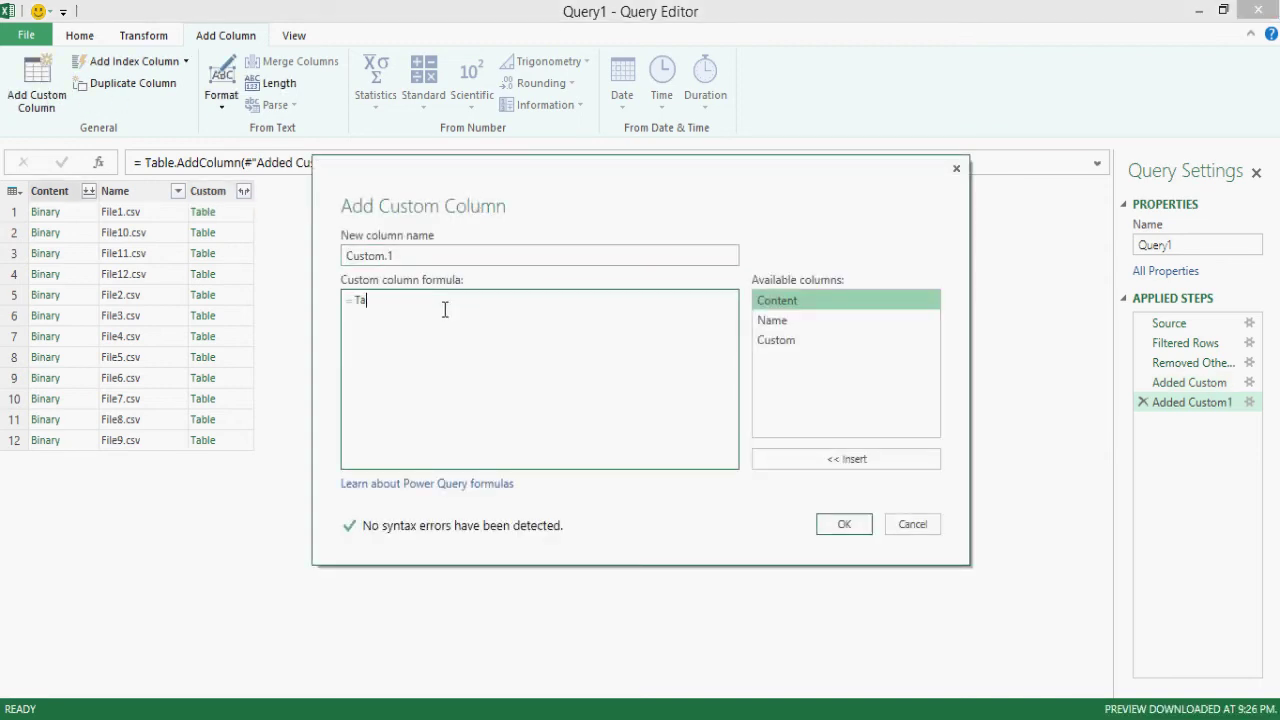
pyautogui.write('.PromoteHeaders (')
pyautogui.doubleClick(790, 341)
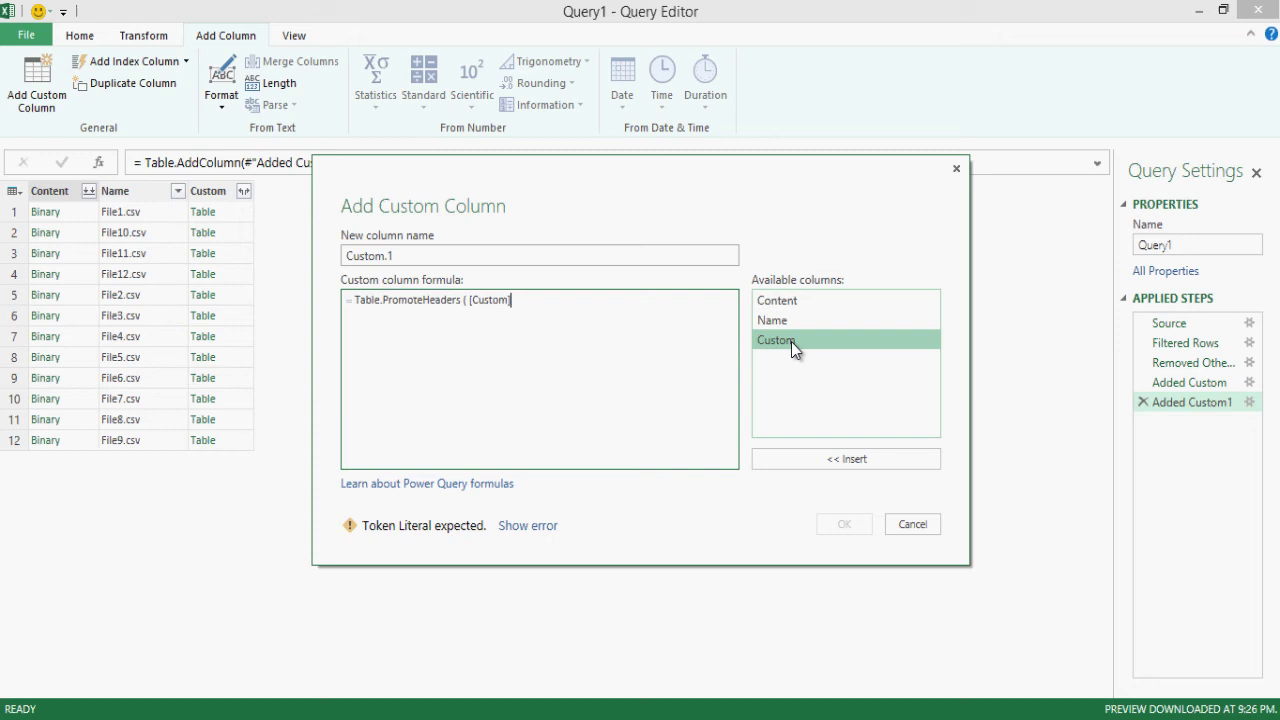
pyautogui.write(')')
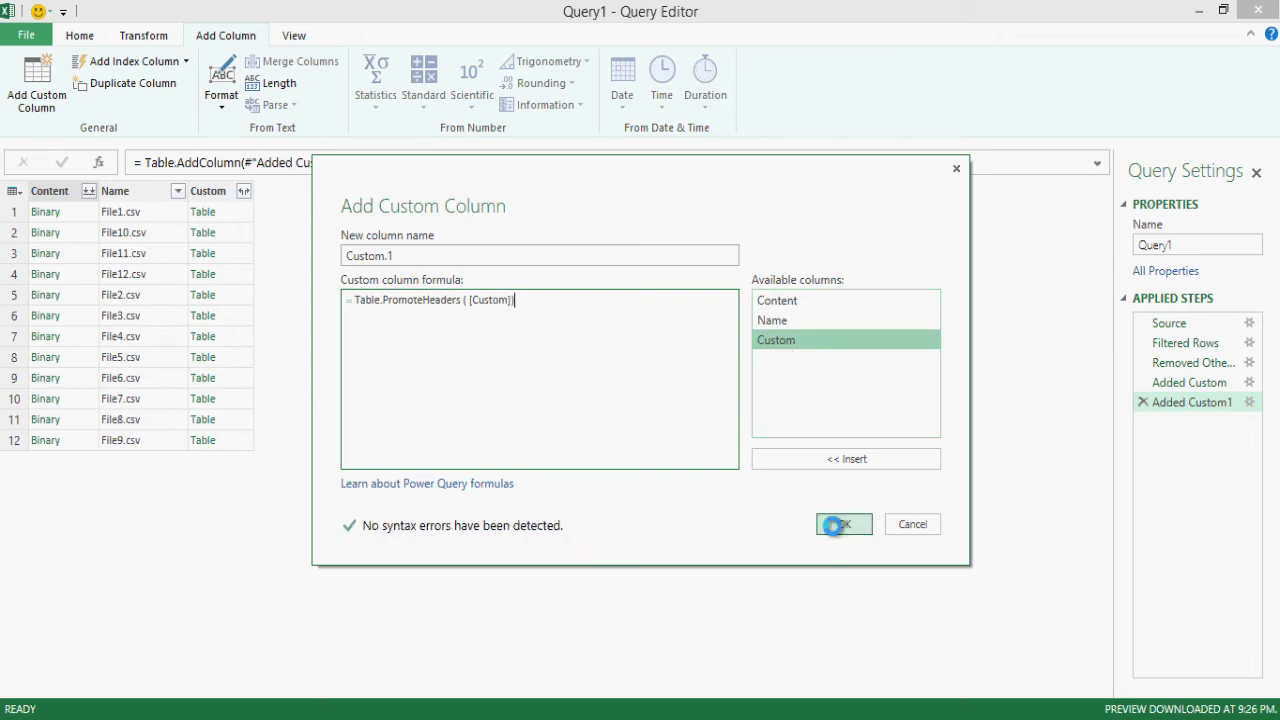
pyautogui.click(842, 524)
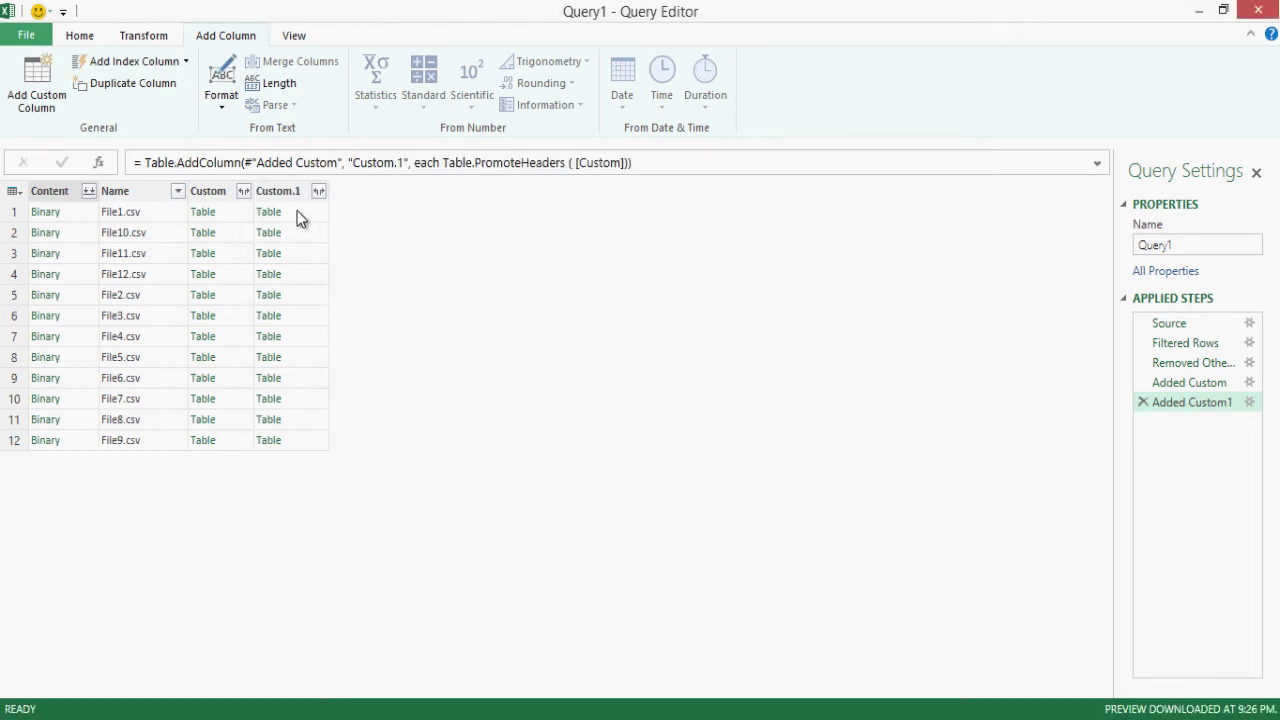
# Preview the promoted tables for the first file, File12.csv and File9.csv
pyautogui.click(305, 213)
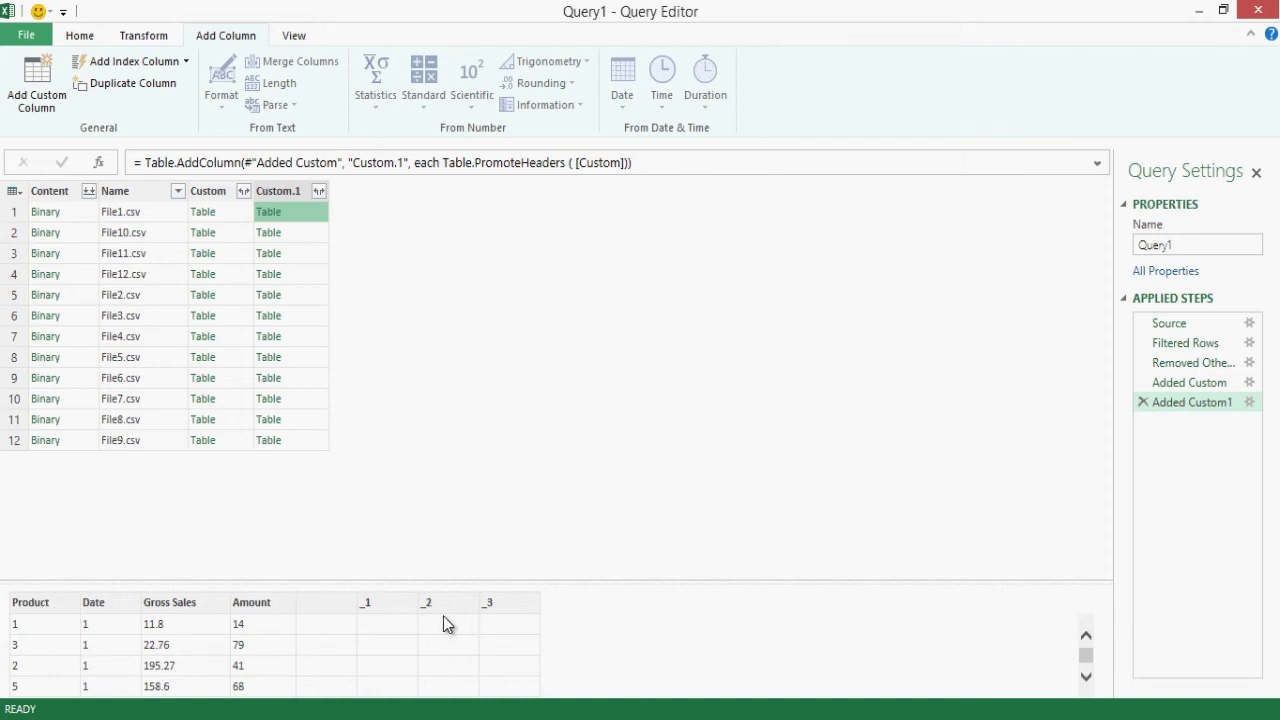
pyautogui.click(300, 273)
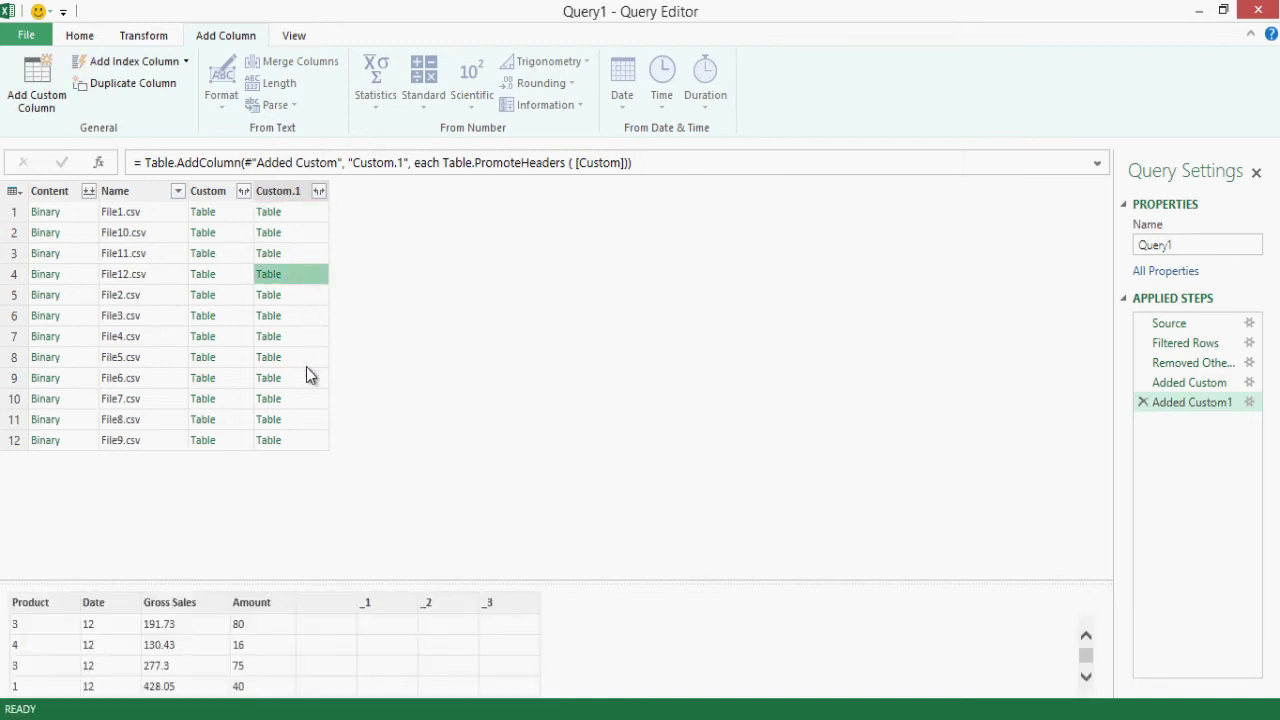
pyautogui.click(306, 397)
pyautogui.click(309, 438)
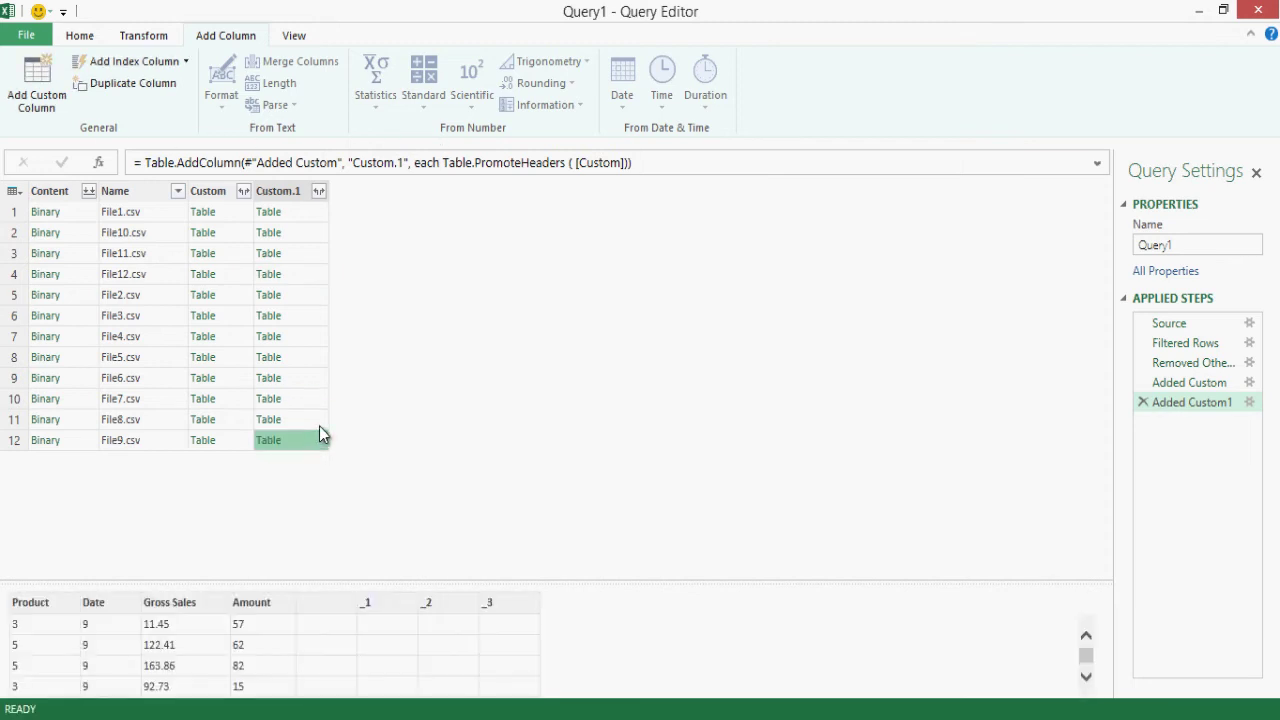
# Remove all columns except Name and Custom.1, then preview the first file's table
pyautogui.click(227, 191)
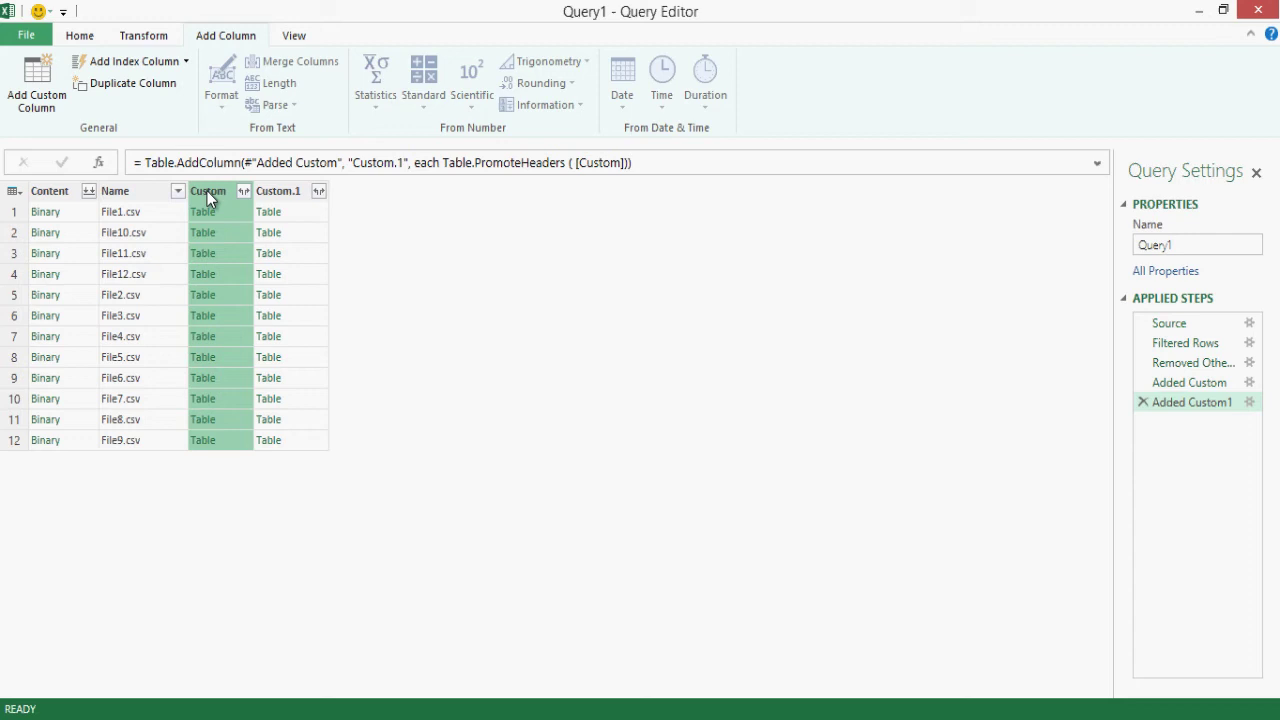
pyautogui.click(152, 191)
pyautogui.keyDown('ctrl'); pyautogui.click(275, 188); pyautogui.keyUp('ctrl')
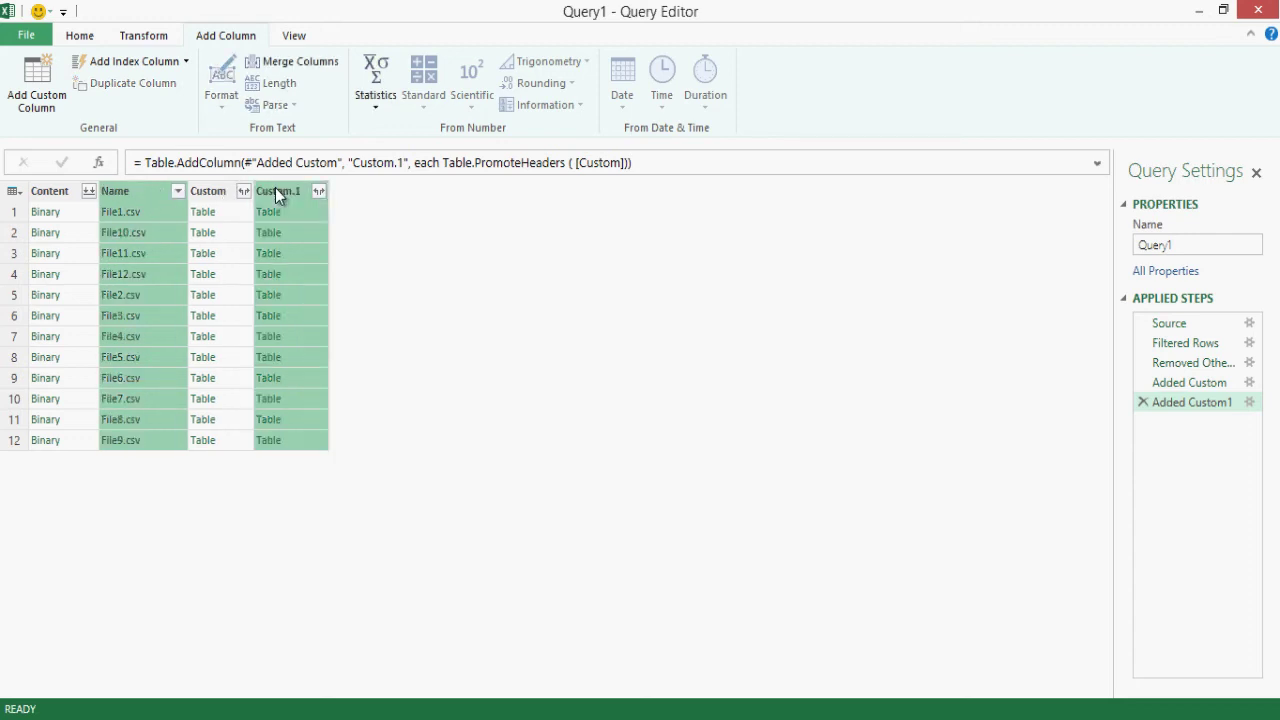
pyautogui.rightClick(275, 188)
pyautogui.click(335, 221)
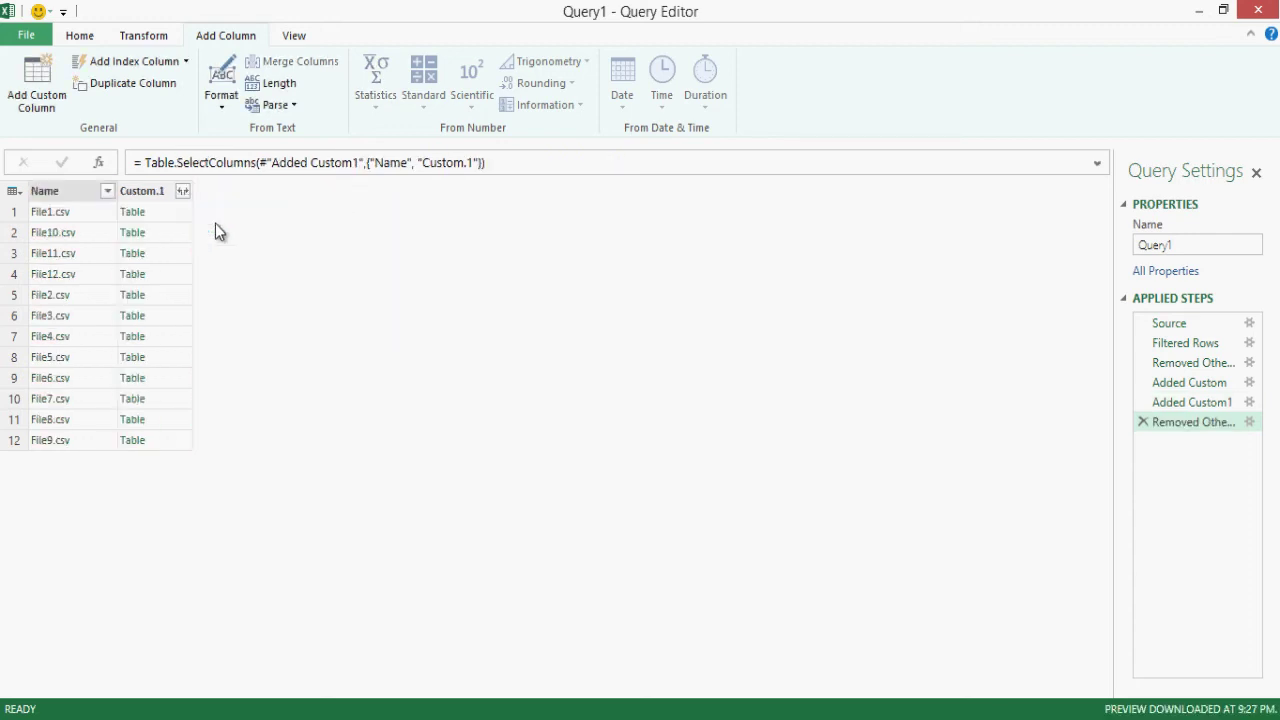
pyautogui.click(165, 212)
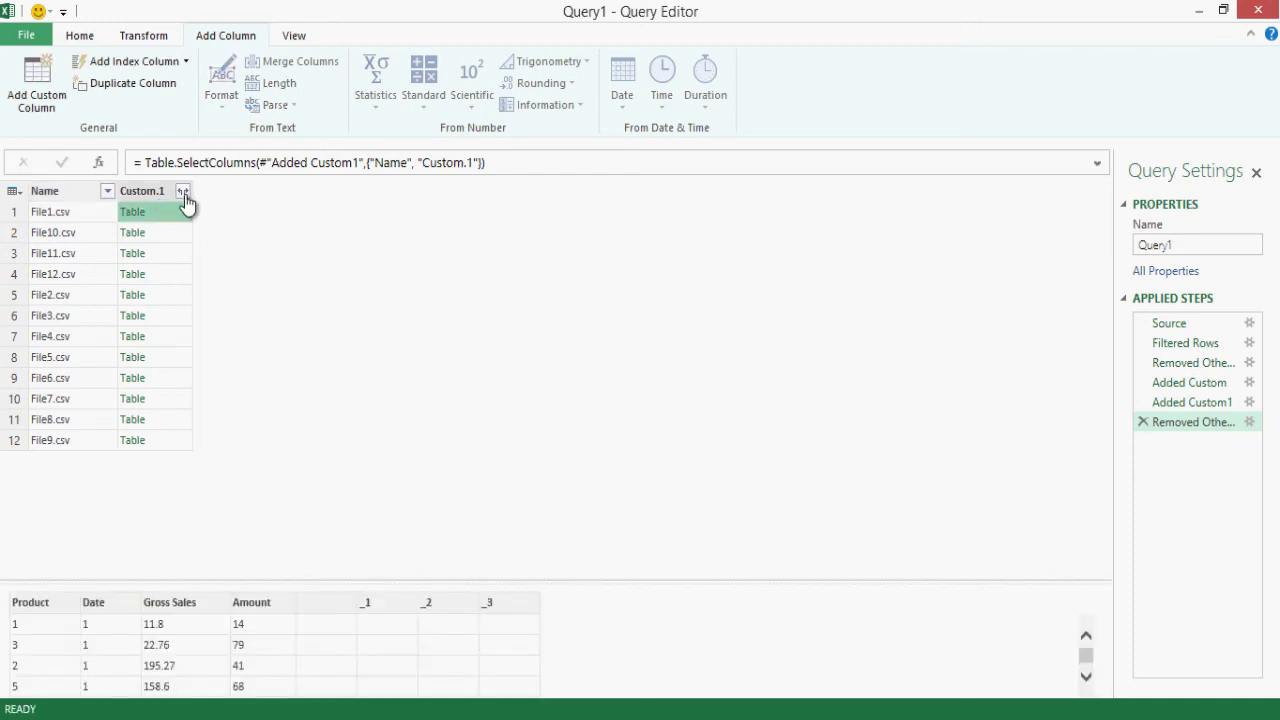
# Expand Custom.1 into Product, Date, Gross Sales and Amount, excluding blank/_1/_2/_3 columns and prefixes
pyautogui.click(183, 192)
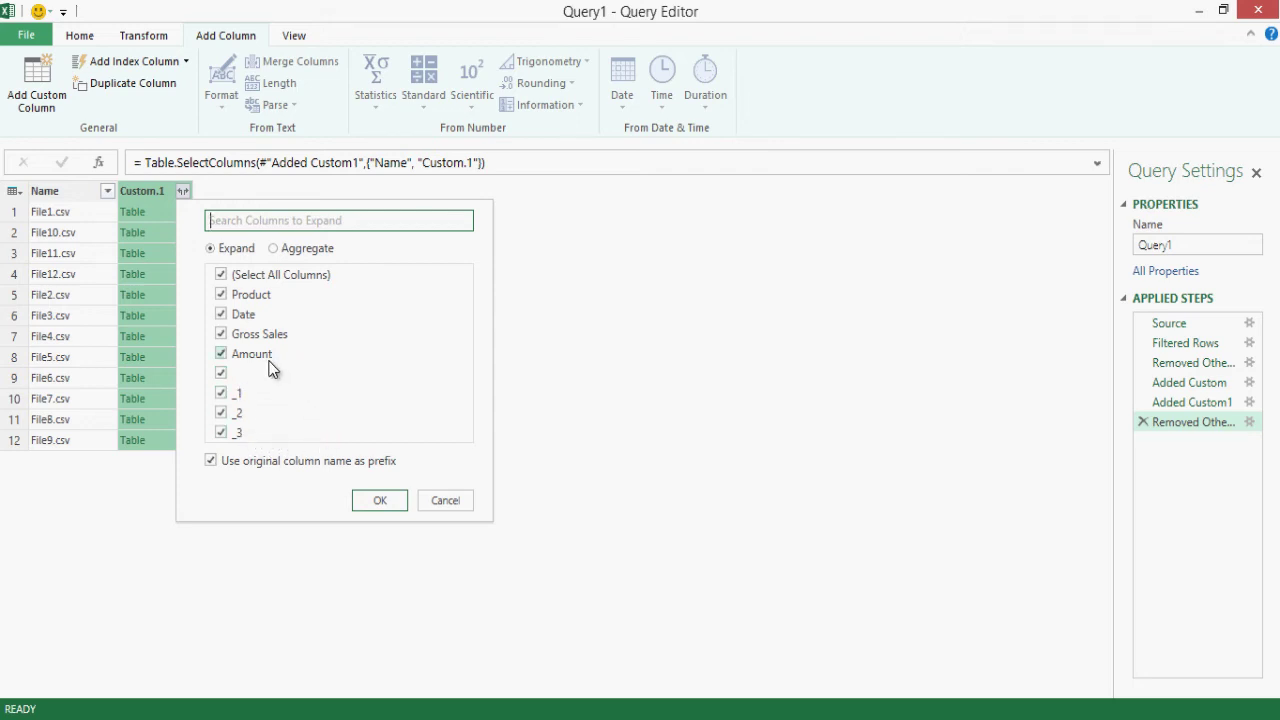
pyautogui.click(236, 372)
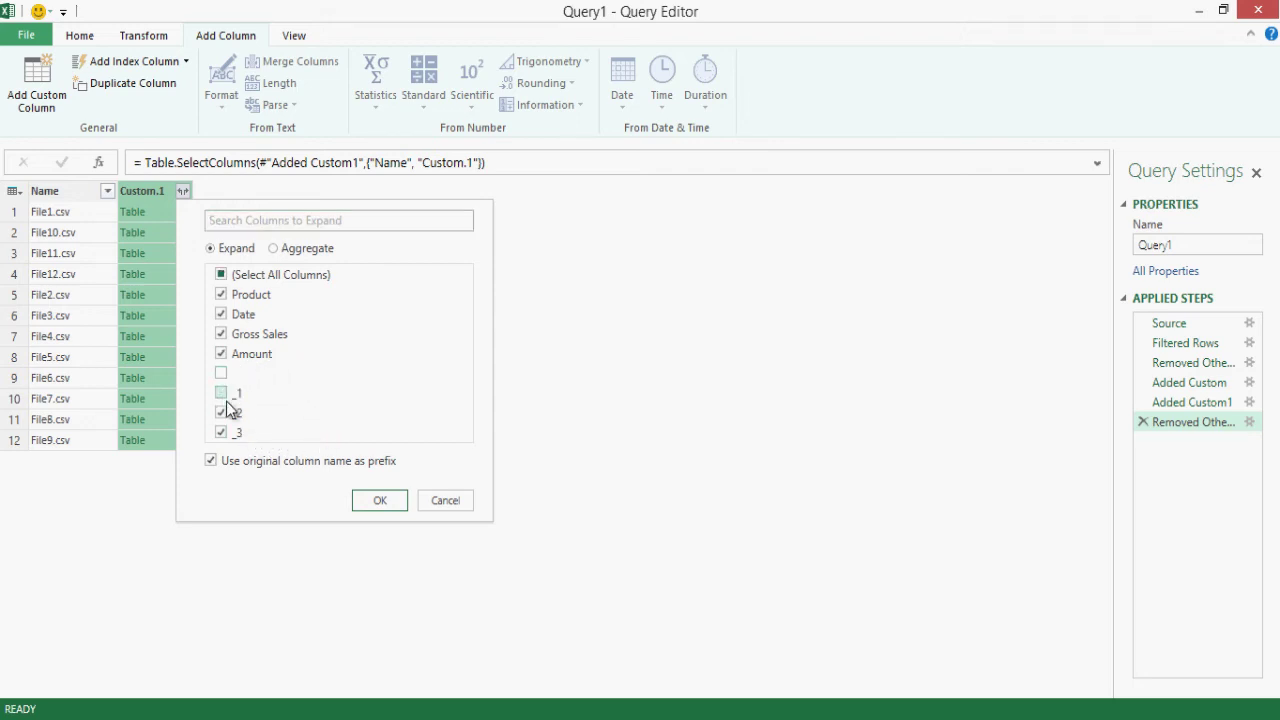
pyautogui.click(229, 394)
pyautogui.click(229, 413)
pyautogui.click(227, 434)
pyautogui.click(250, 460)
pyautogui.click(378, 500)
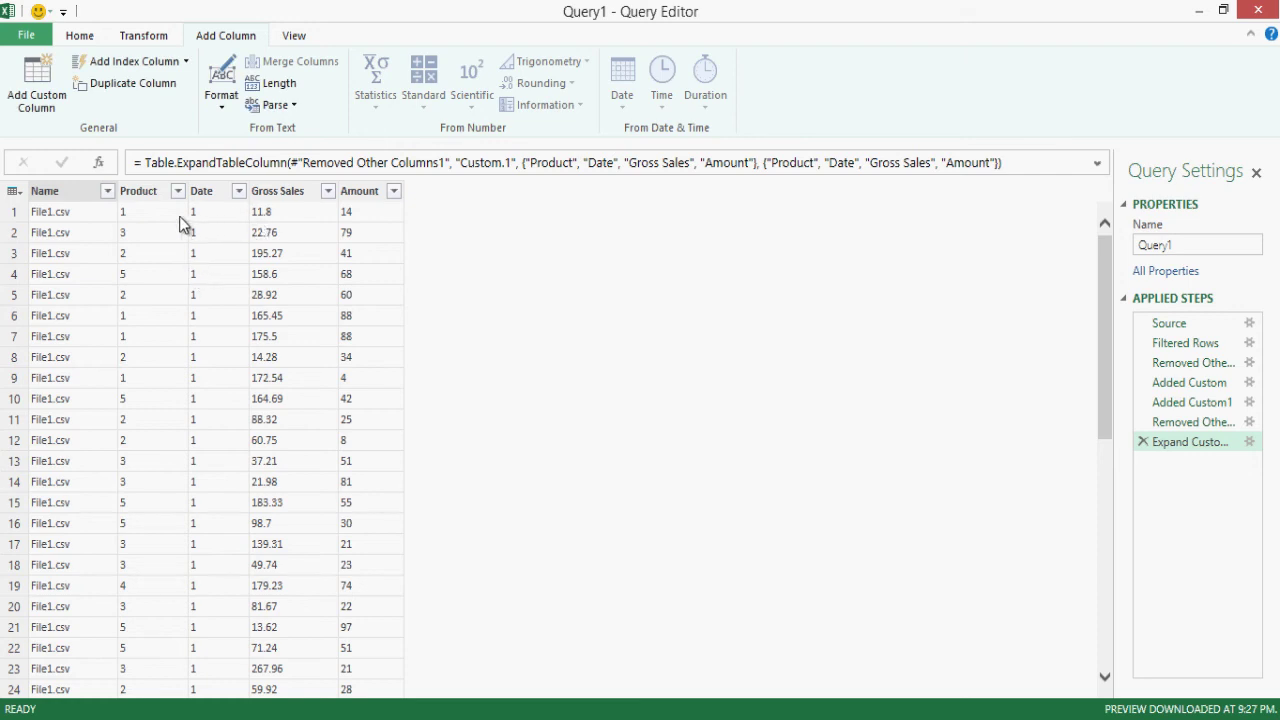
# Check the expanded values, such as Gross Sales 11.8 and 175.5 and Amount 41 and 88
pyautogui.click(165, 195)
pyautogui.click(274, 211)
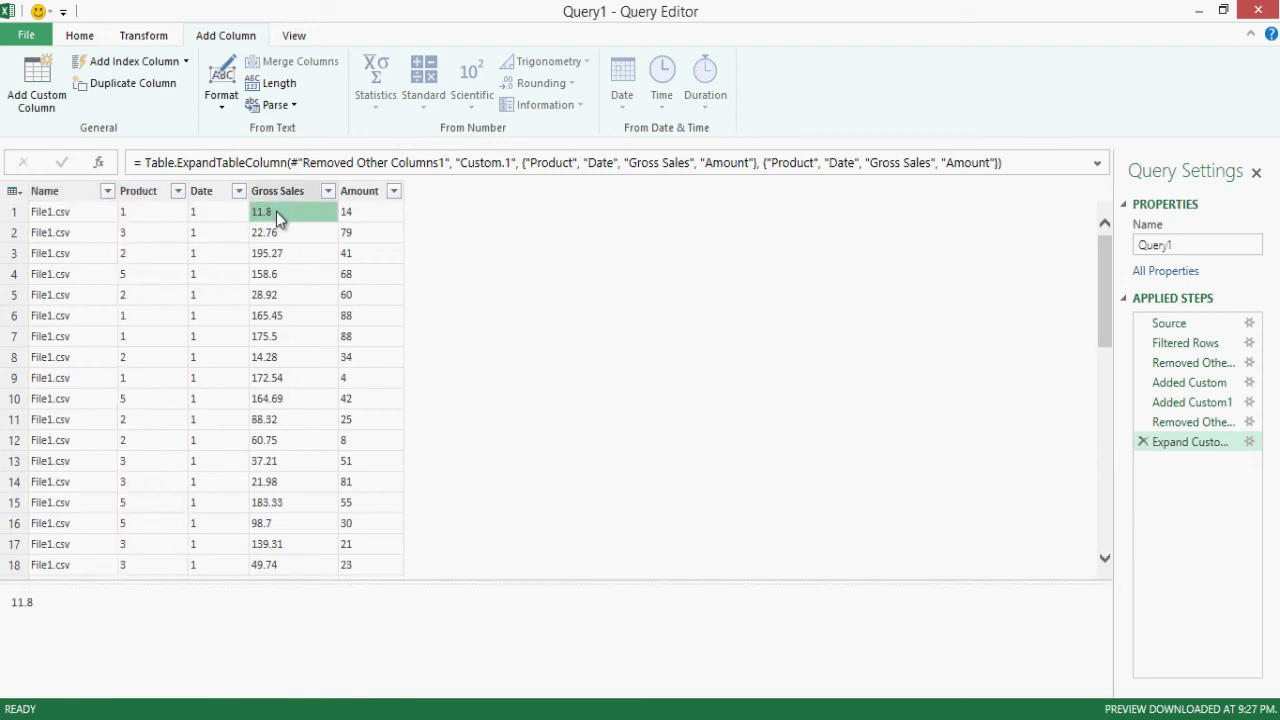
pyautogui.click(350, 258)
pyautogui.click(322, 342)
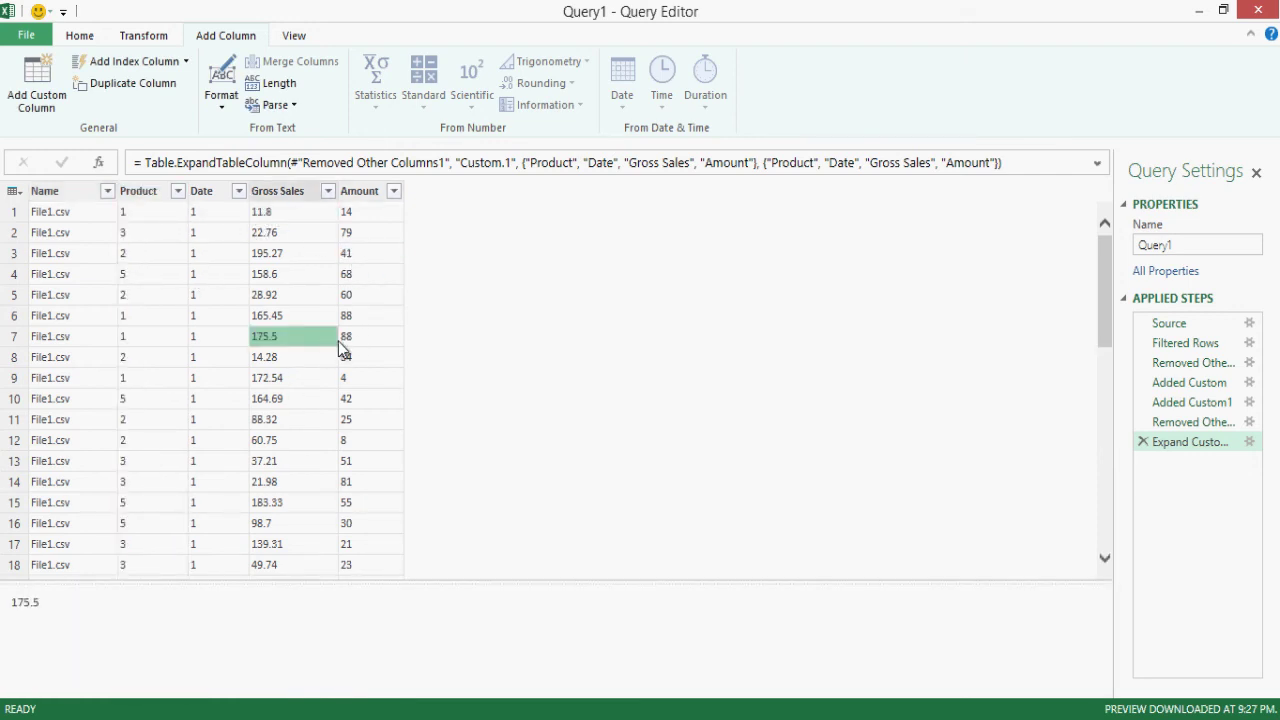
pyautogui.click(352, 343)
# Close & Load the query into the worksheet as a table
pyautogui.click(296, 38)
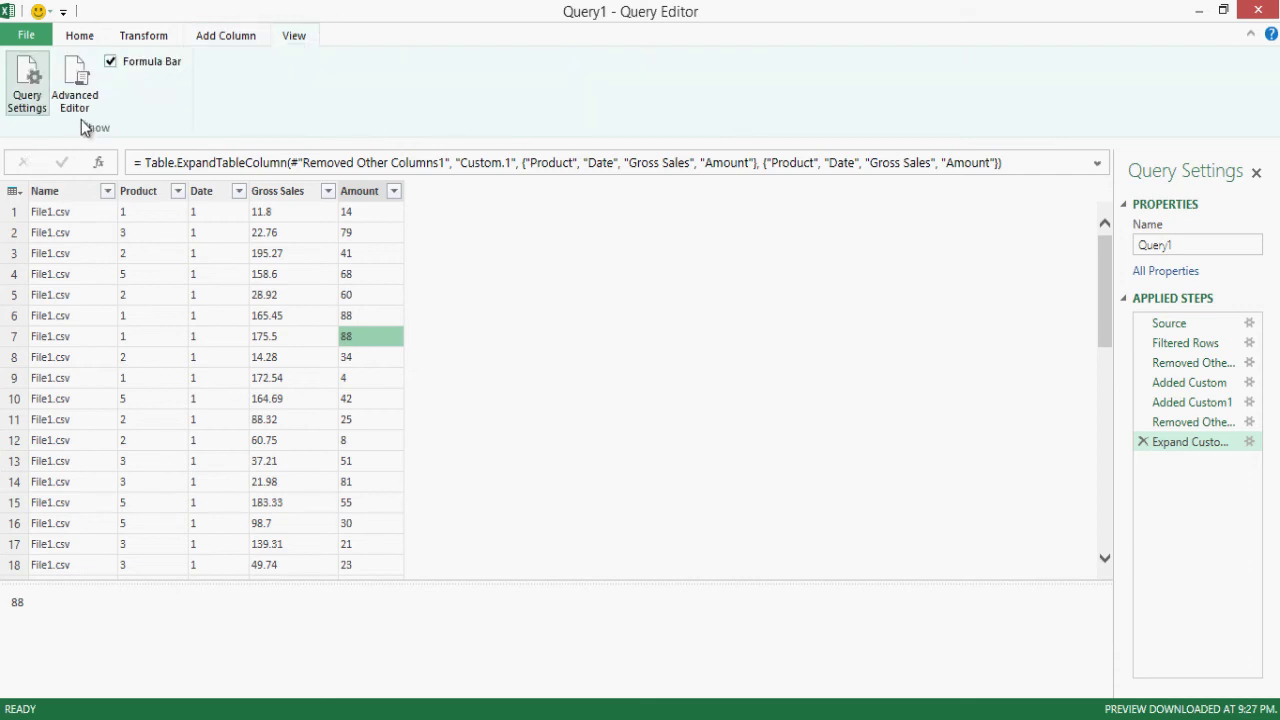
pyautogui.click(210, 42)
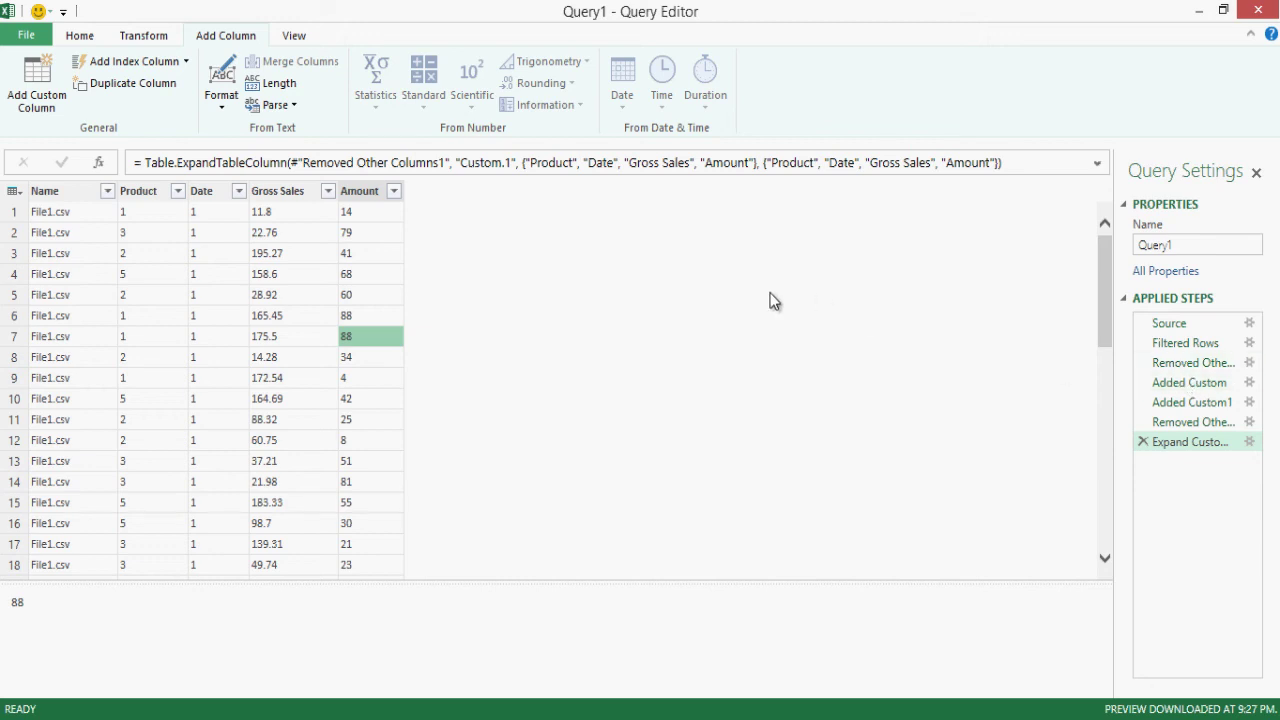
pyautogui.click(97, 36)
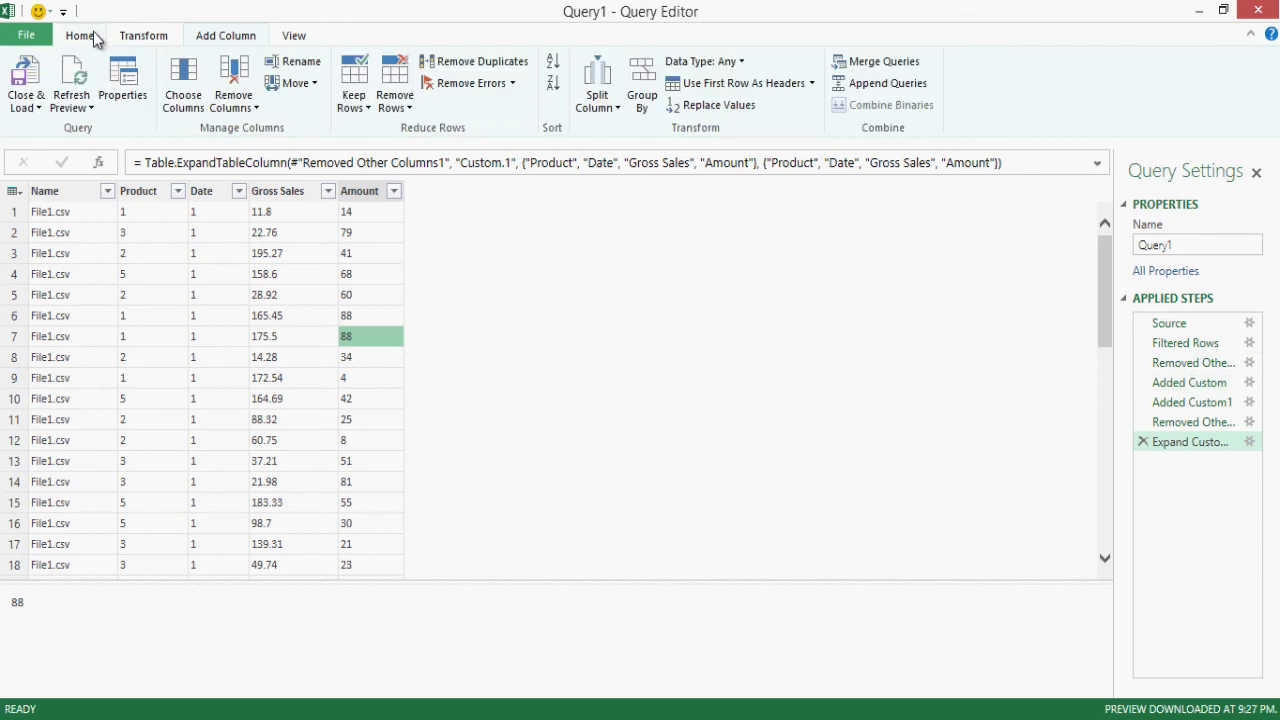
pyautogui.click(38, 109)
pyautogui.click(46, 125)
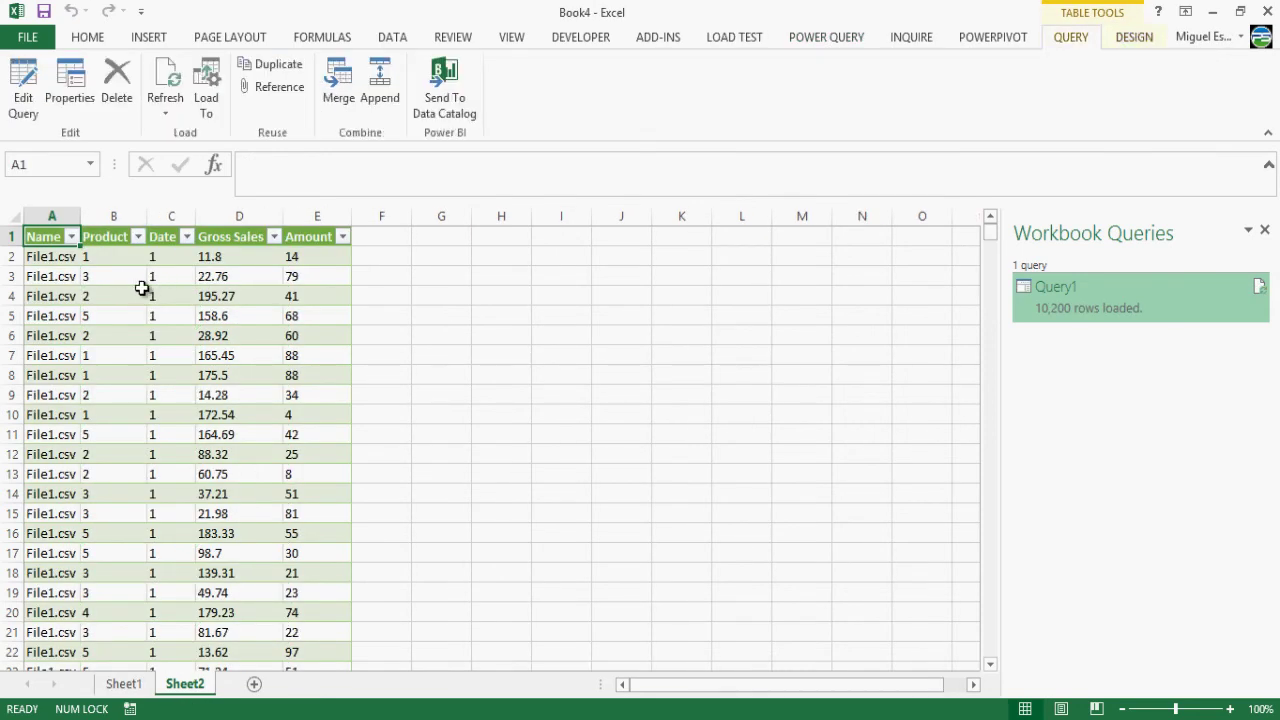
# Check the loaded sales rows, then reopen Query1 for editing from the Workbook Queries pane
pyautogui.click(124, 296)
pyautogui.moveTo(110, 358); pyautogui.dragTo(110, 277)
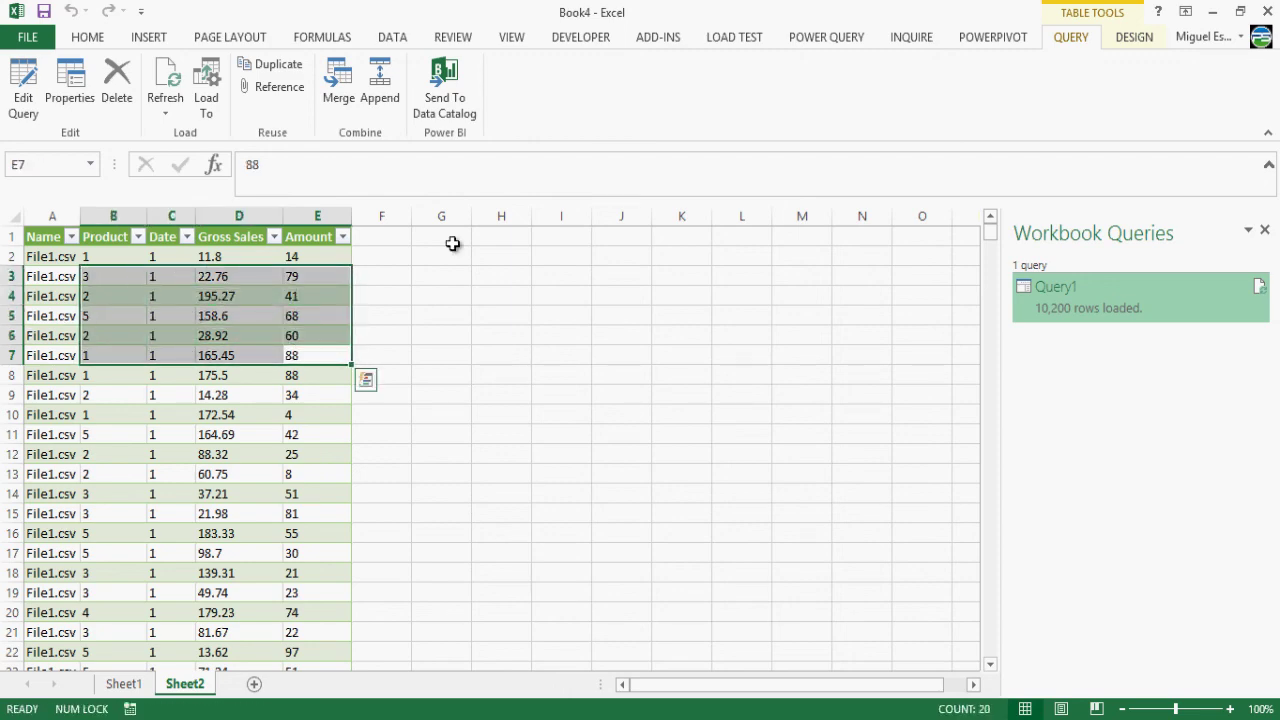
pyautogui.rightClick(1034, 288)
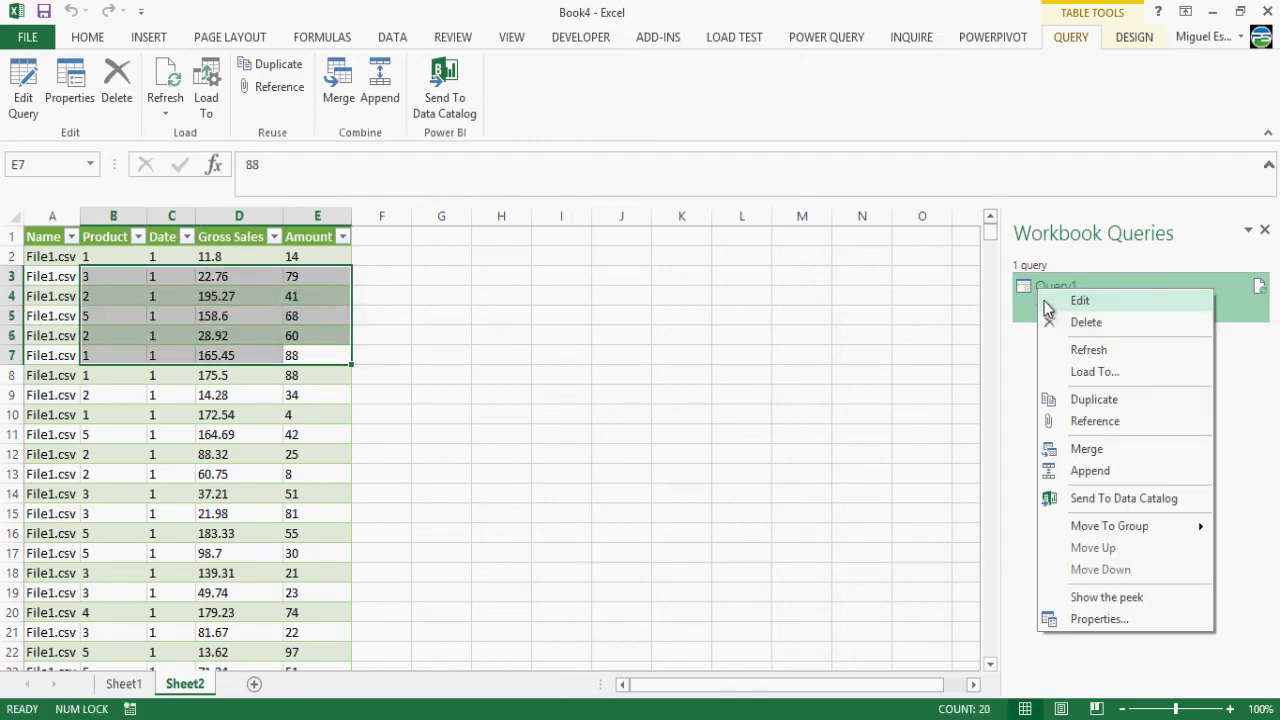
pyautogui.click(1047, 299)
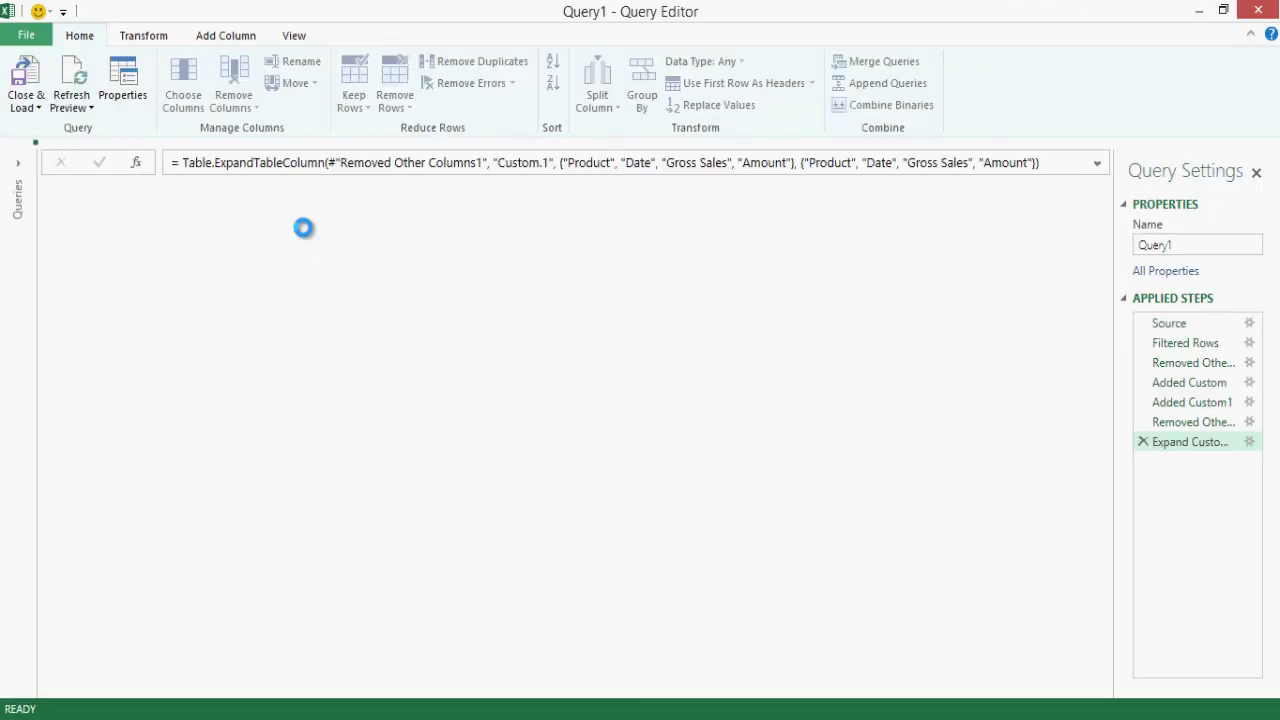
# Set the Product through Amount columns to Decimal Number, then Close & Load again
pyautogui.click(187, 200)
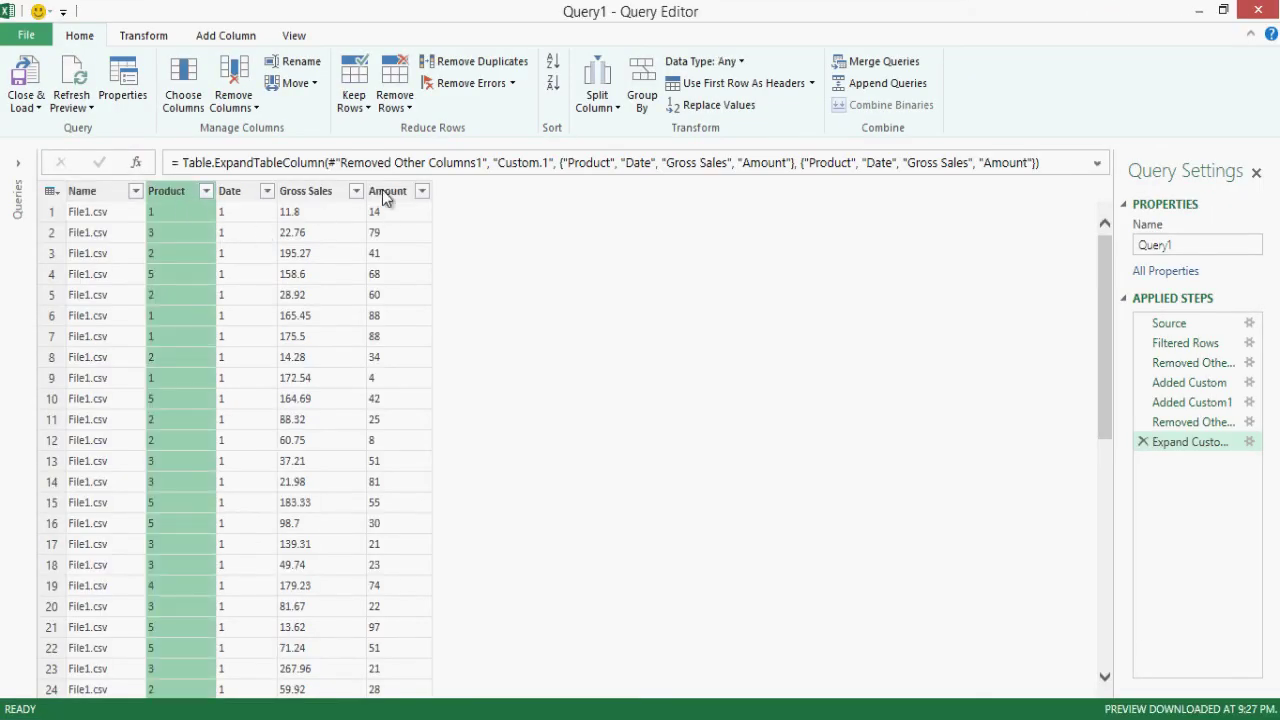
pyautogui.keyDown('shift'); pyautogui.click(382, 189); pyautogui.keyUp('shift')
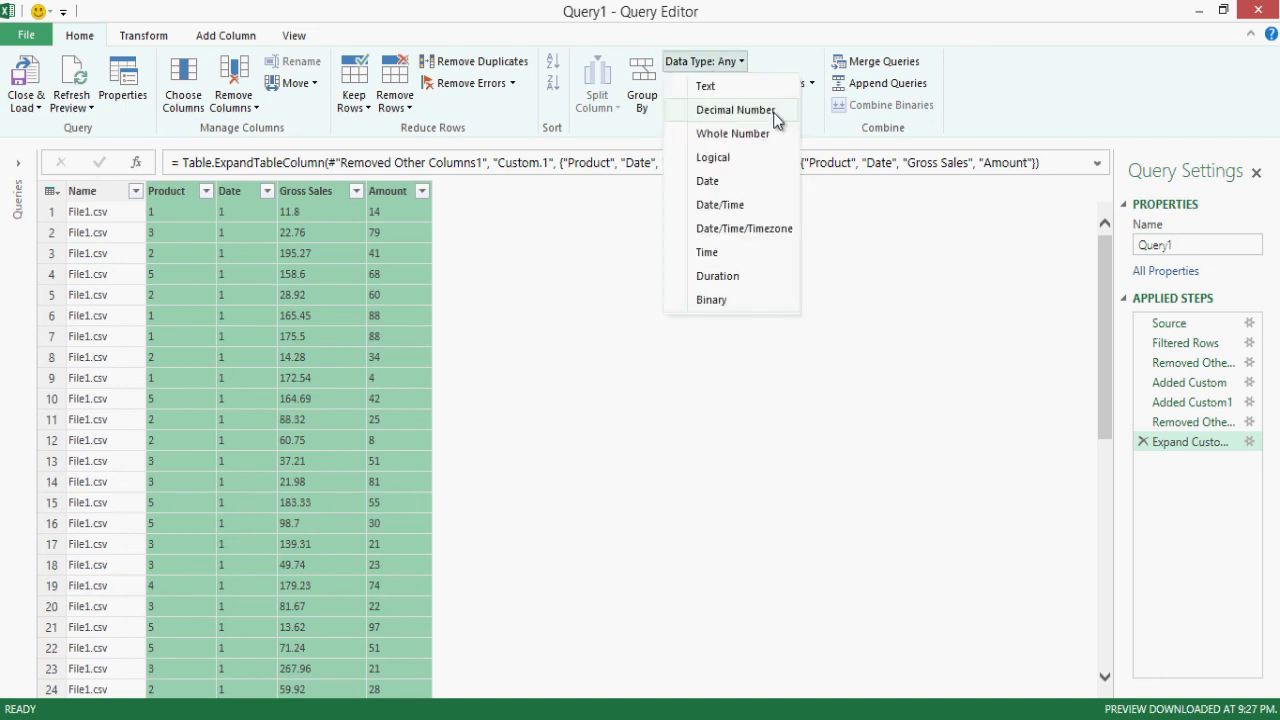
pyautogui.click(755, 115)
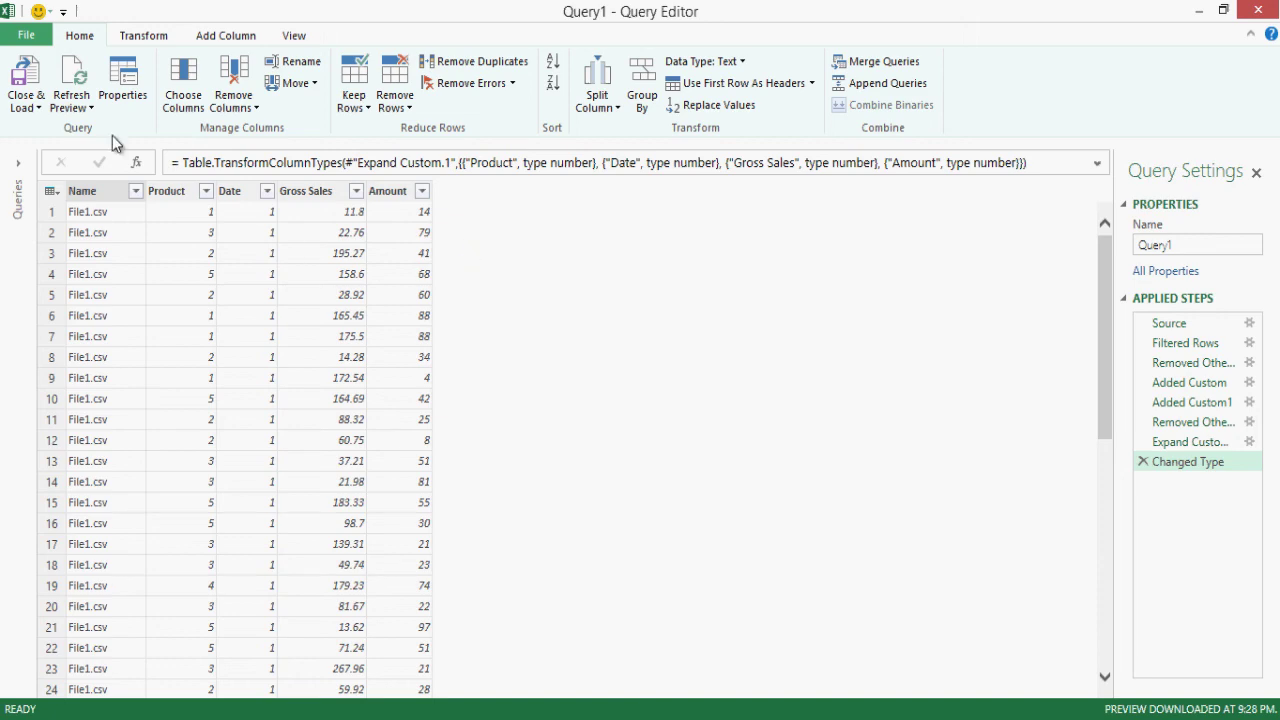
pyautogui.click(25, 78)
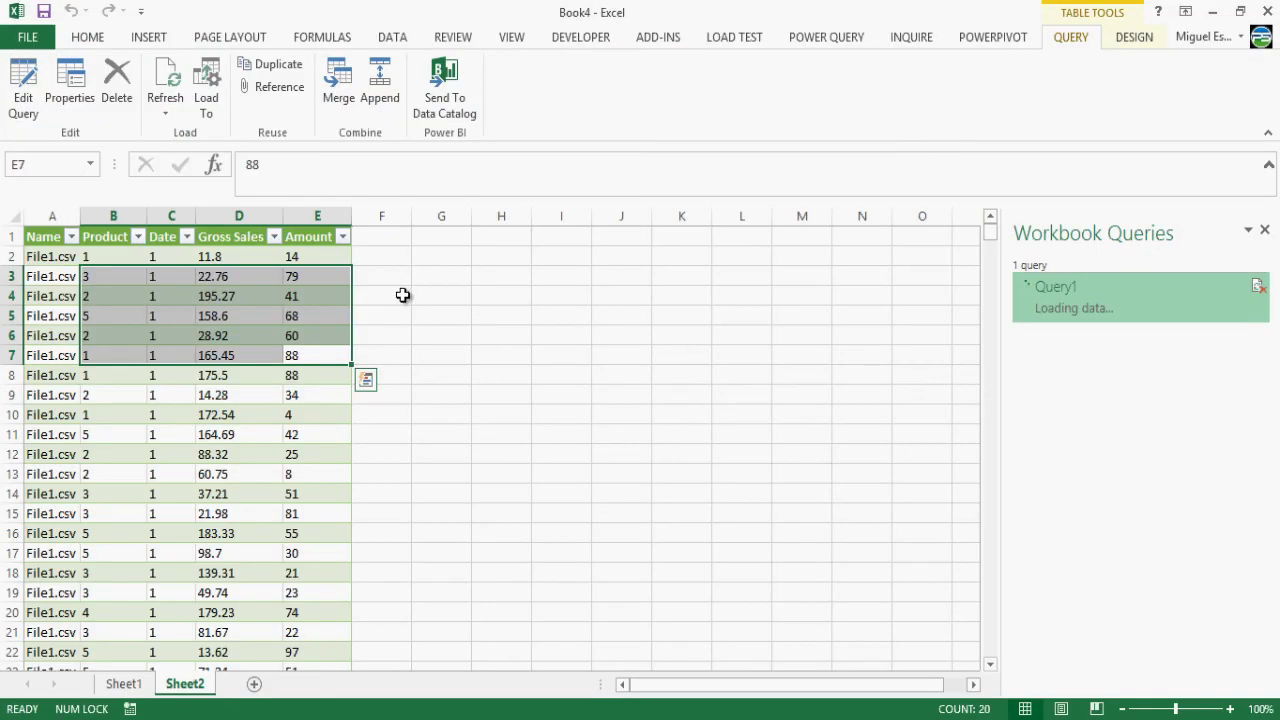
# Check that cells B2 and E4 of the 10,200-row Query1 table hold numbers, then return to A1
pyautogui.click(134, 257)
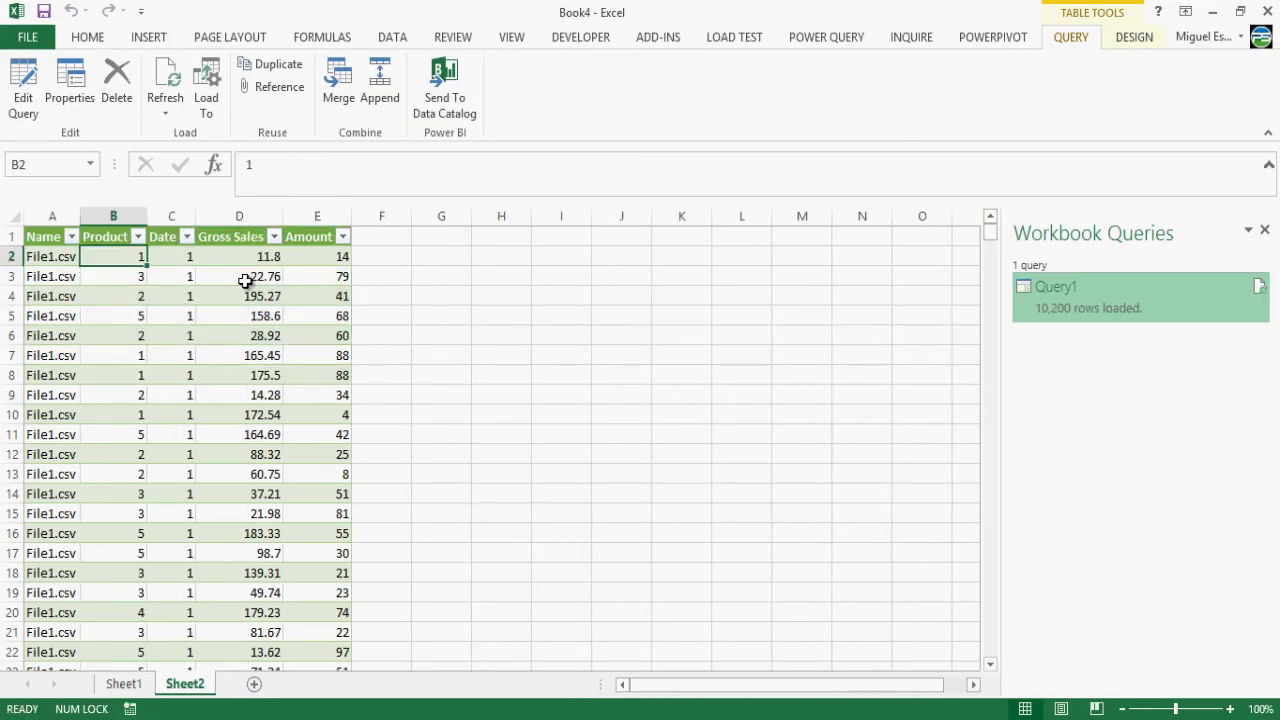
pyautogui.click(295, 298)
pyautogui.hotkey('ctrl', 'Home')
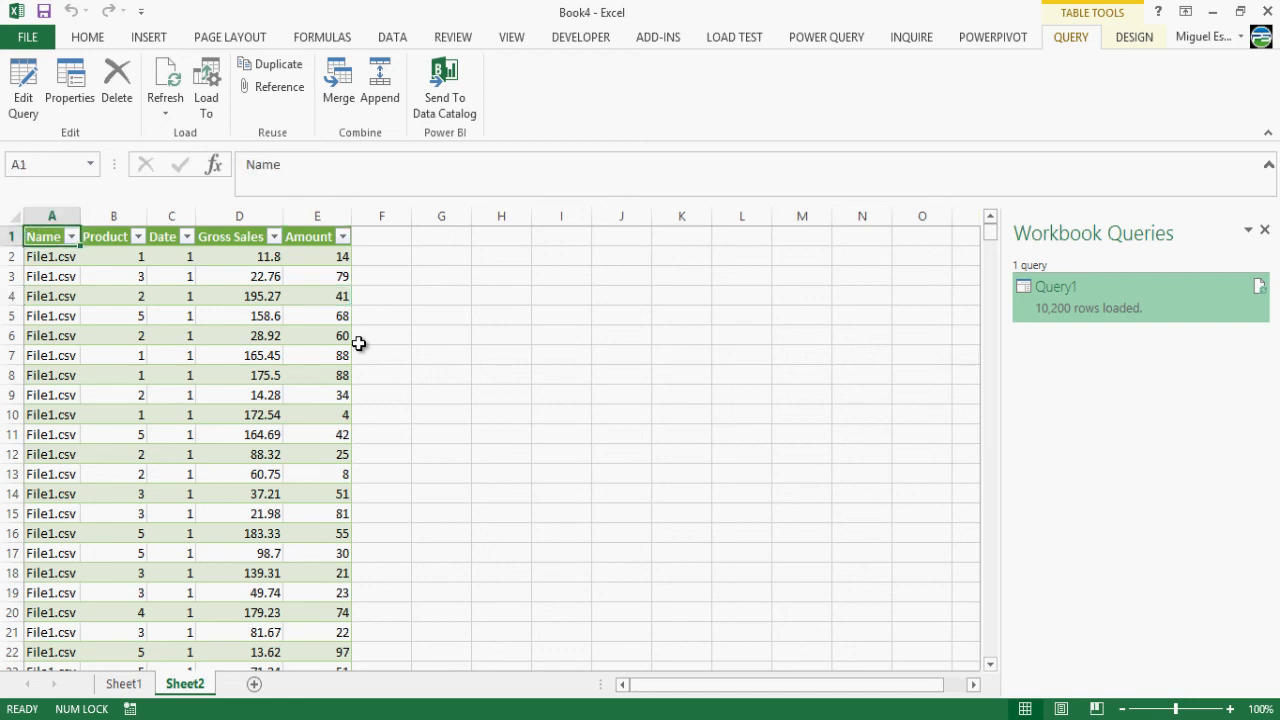